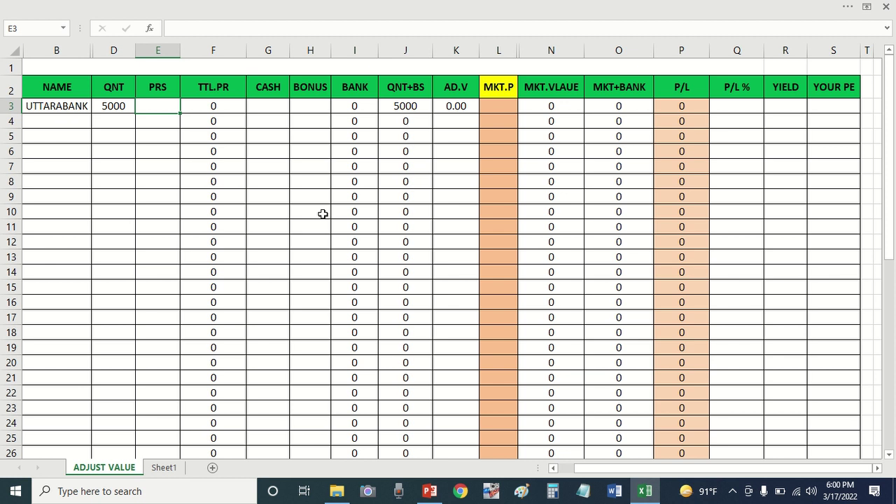
Enter a purchase price of 25 in the PRS column for UTTARABANK in row 3.
{"action": "type", "text": "25"}
{"action": "key", "text": "Tab"}
{"action": "key", "text": "Tab"}
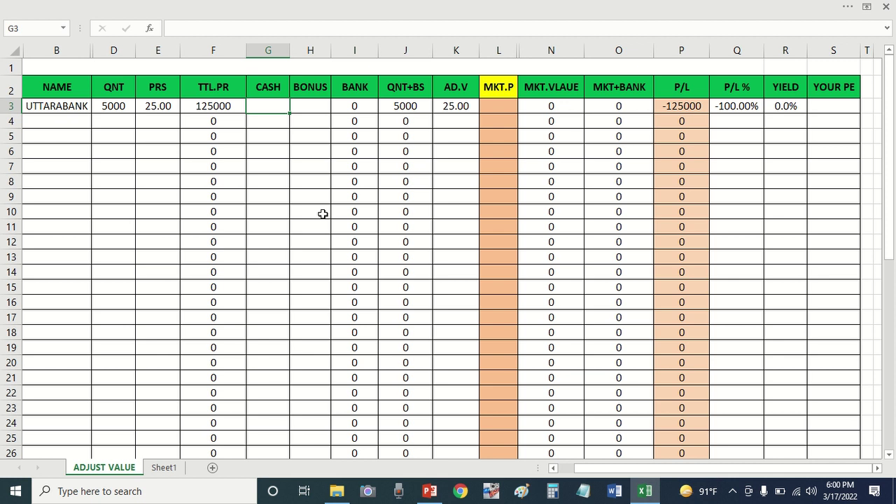
{"action": "key", "text": "Tab"}
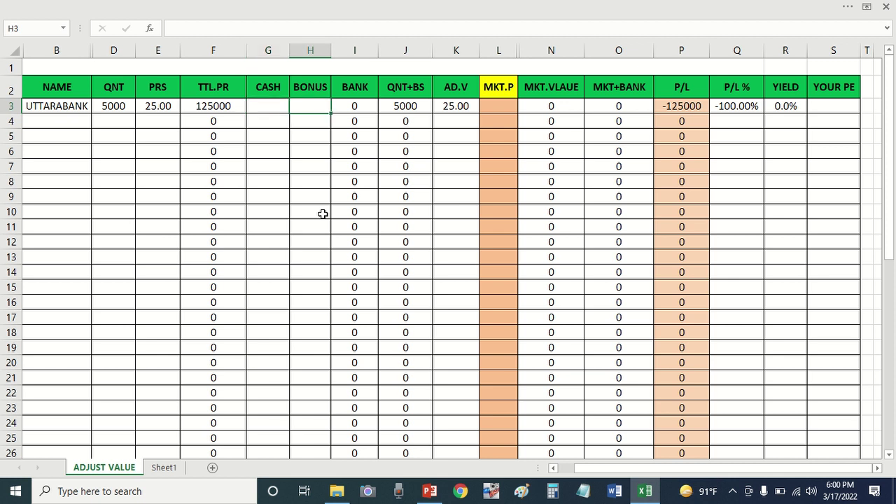
{"action": "key", "text": "Tab"}
{"action": "key", "text": "Left"}
{"action": "key", "text": "Left"}
{"action": "key", "text": "Left"}
{"action": "key", "text": "Left"}
Set the market price (MKT.P) of UTTARABANK in row 3 to 28.5.
{"action": "left_click", "coordinate": [499, 104]}
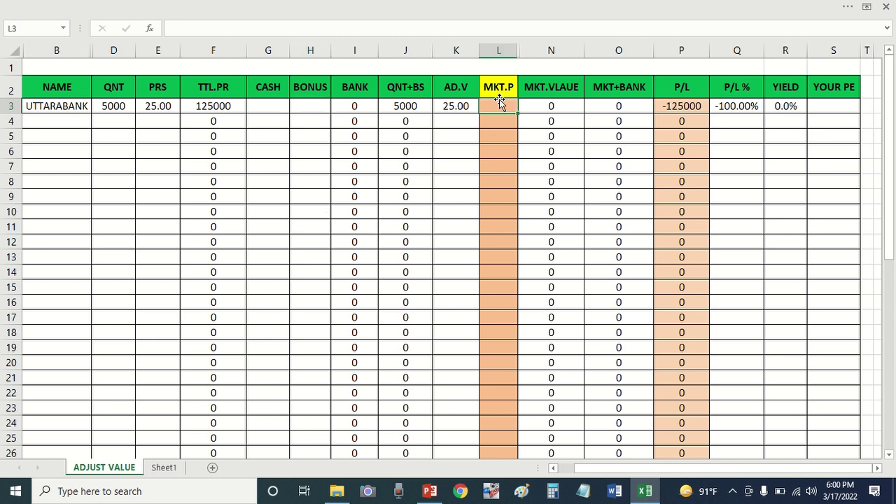
{"action": "type", "text": "28"}
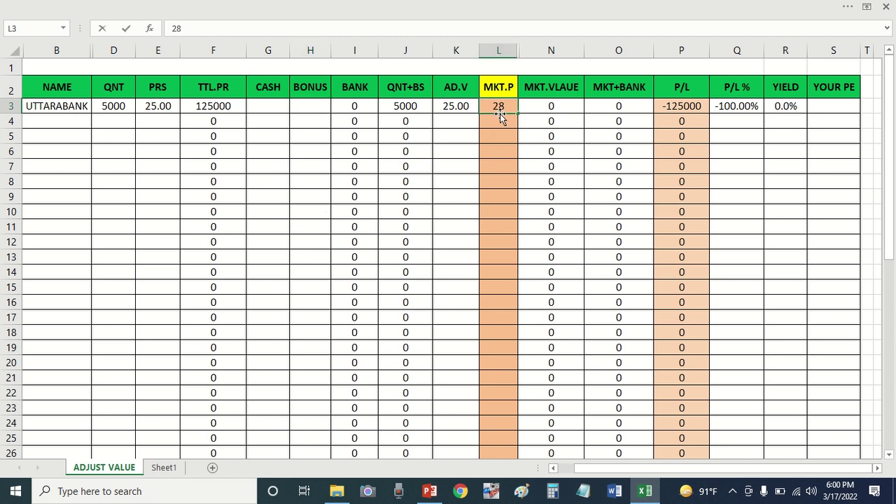
{"action": "type", "text": ".5"}
{"action": "key", "text": "Return"}
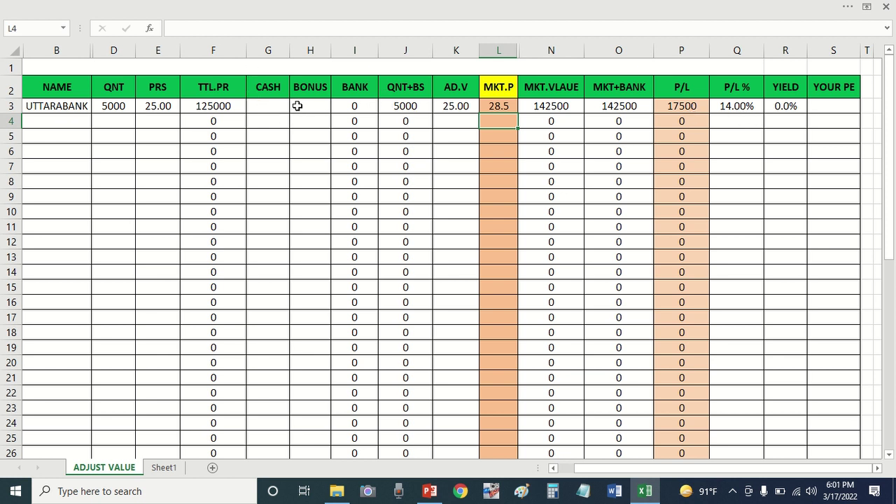
Add a second UTTARABANK entry in row 4 with a quantity of 5000 and a price of 25.
{"action": "left_click", "coordinate": [53, 120]}
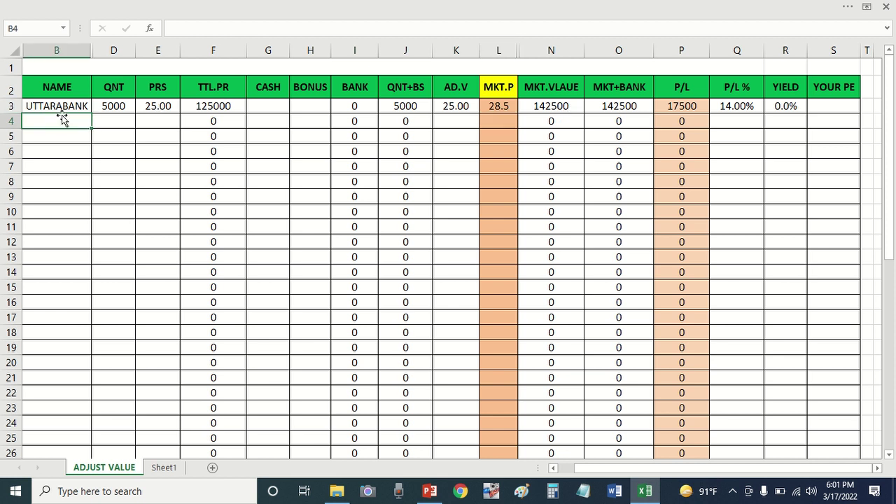
{"action": "type", "text": "UTTARABANK"}
{"action": "key", "text": "Tab"}
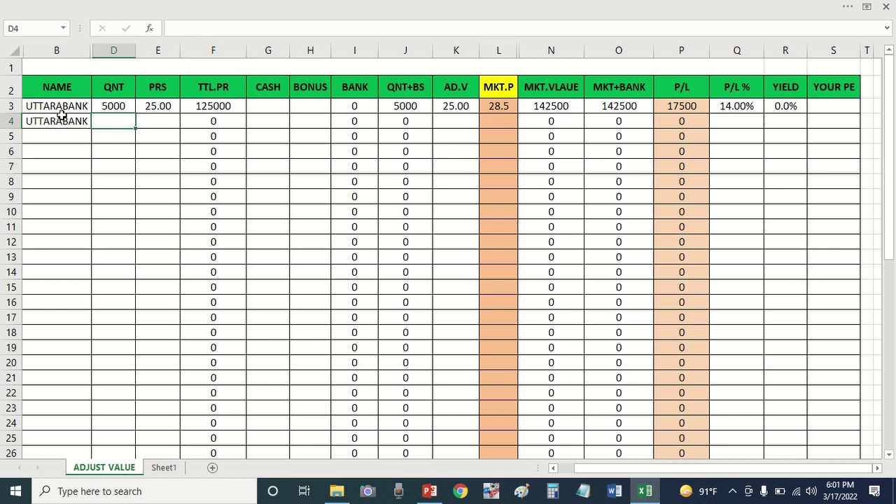
{"action": "type", "text": "5000"}
{"action": "key", "text": "Tab"}
{"action": "type", "text": "25"}
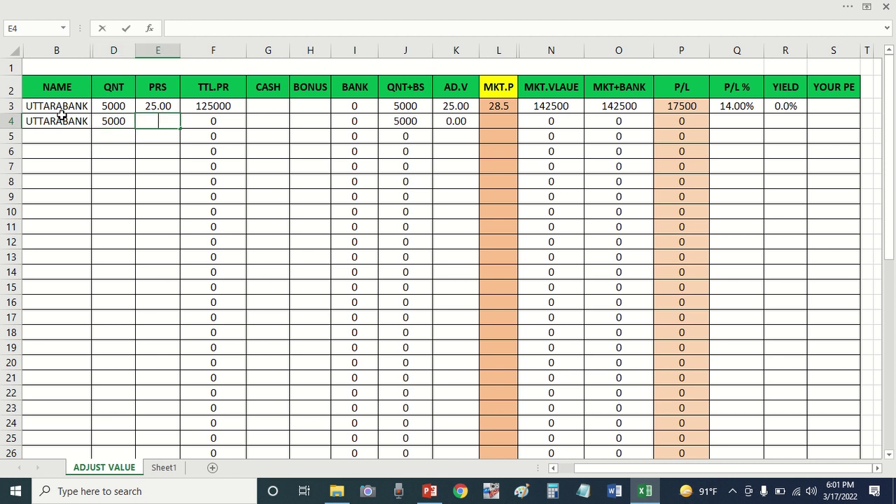
{"action": "key", "text": "Tab"}
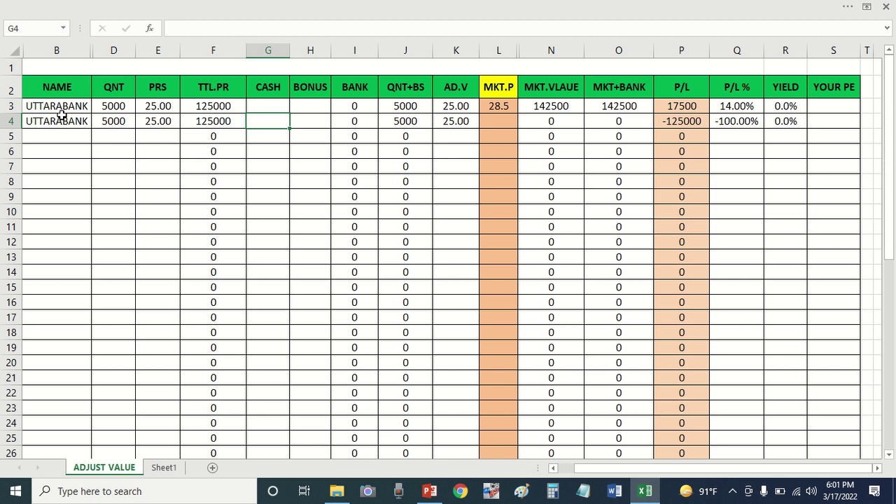
Enter 14 as the cash dividend and 14 as the bonus percentage for UTTARABANK in row 4.
{"action": "type", "text": "14"}
{"action": "key", "text": "Tab"}
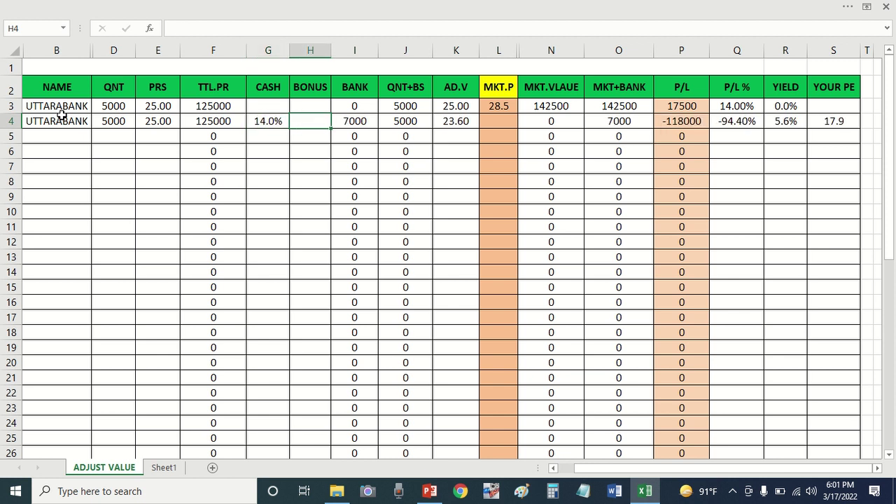
{"action": "type", "text": "14"}
{"action": "key", "text": "Tab"}
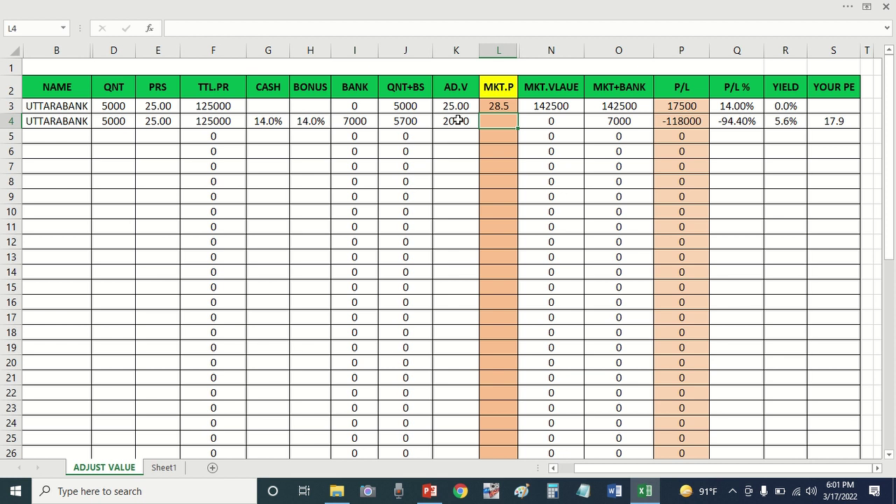
Change the PRS price of UTTARABANK in row 4 to 28.
{"action": "left_click", "coordinate": [152, 122]}
{"action": "type", "text": "28"}
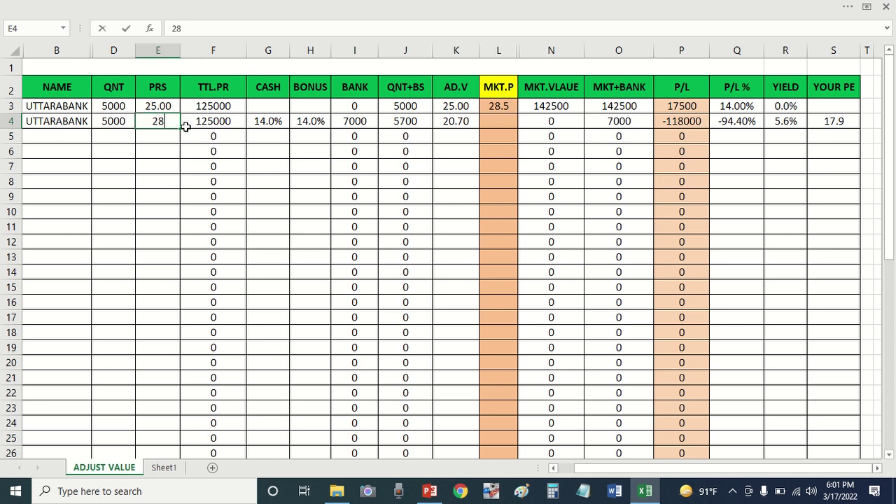
{"action": "key", "text": "Tab"}
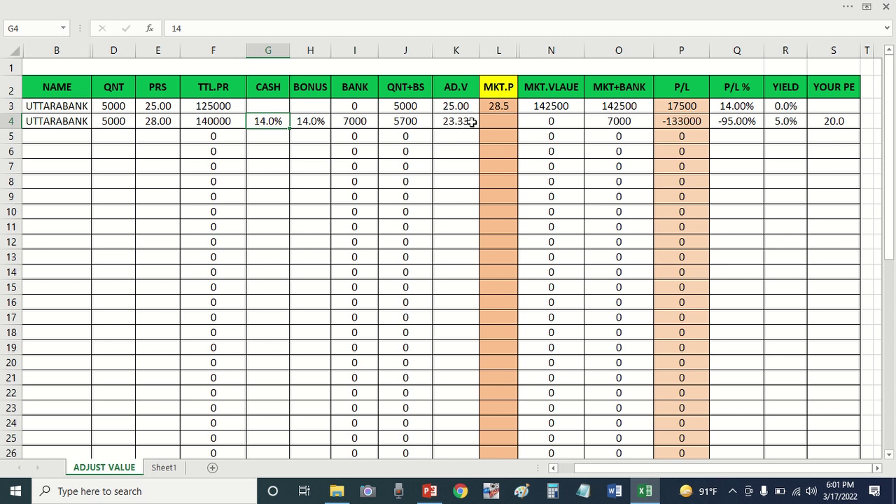
Set the PRS price of UTTARABANK in row 4 back to 25.
{"action": "left_click", "coordinate": [161, 121]}
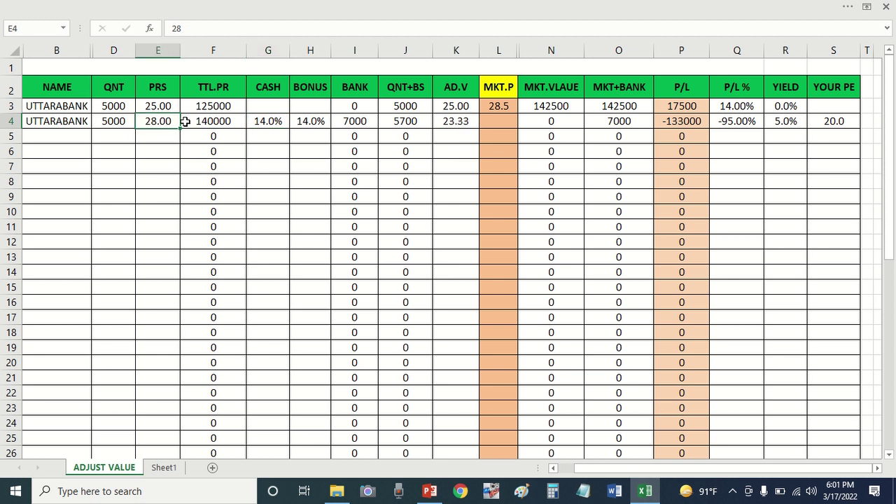
{"action": "key", "text": "F2"}
{"action": "key", "text": "BackSpace"}
{"action": "type", "text": "5"}
{"action": "key", "text": "Tab"}
{"action": "key", "text": "Tab"}
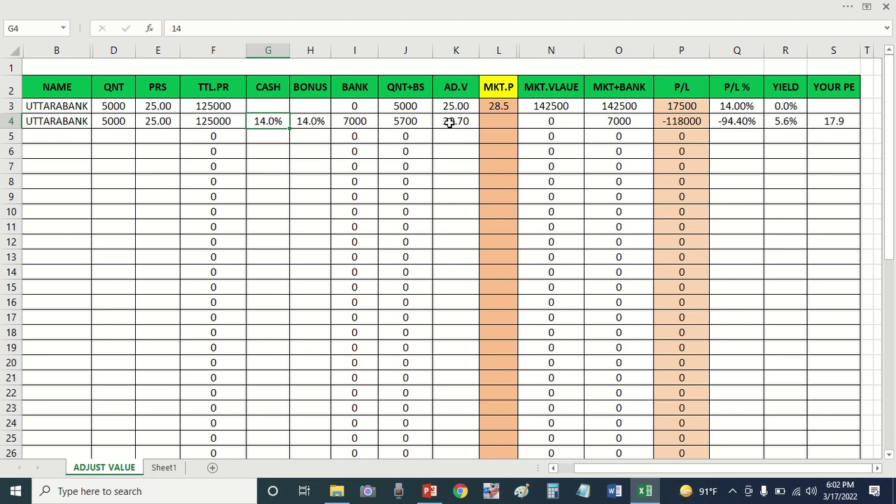
Set the market price (MKT.P) of UTTARABANK in row 4 to 26.
{"action": "left_click", "coordinate": [497, 121]}
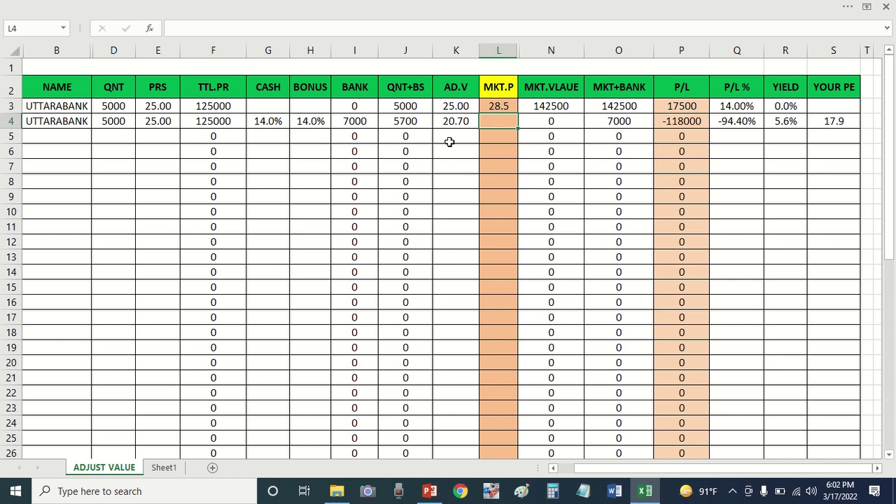
{"action": "type", "text": "26"}
{"action": "key", "text": "Return"}
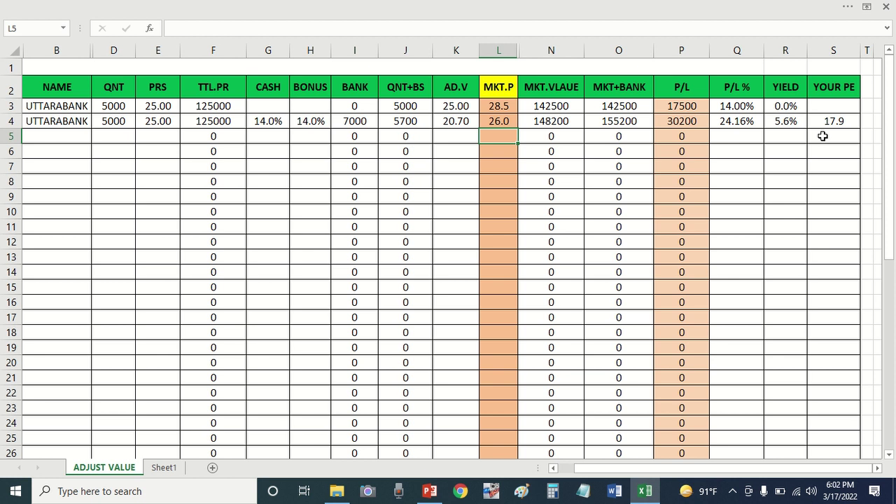
Add a third UTTARABANK entry in row 5 with a quantity of 5000 and a price of 25.
{"action": "left_click", "coordinate": [78, 135]}
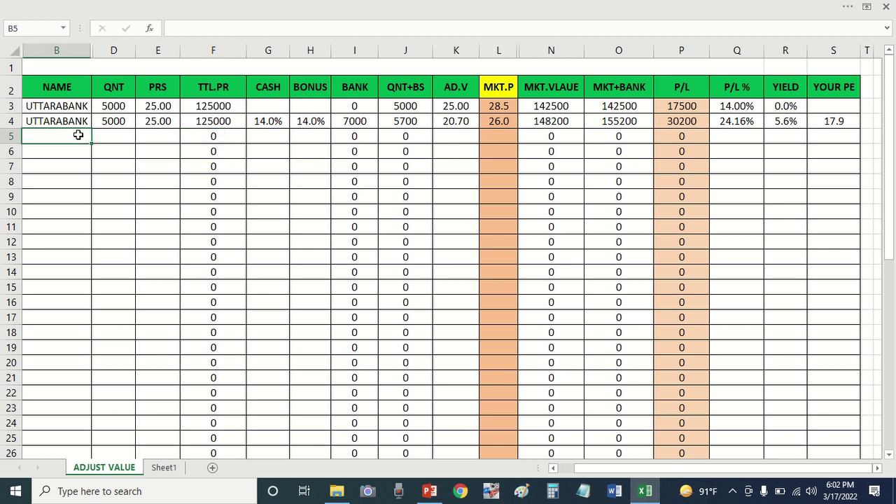
{"action": "type", "text": "UTTARABANK"}
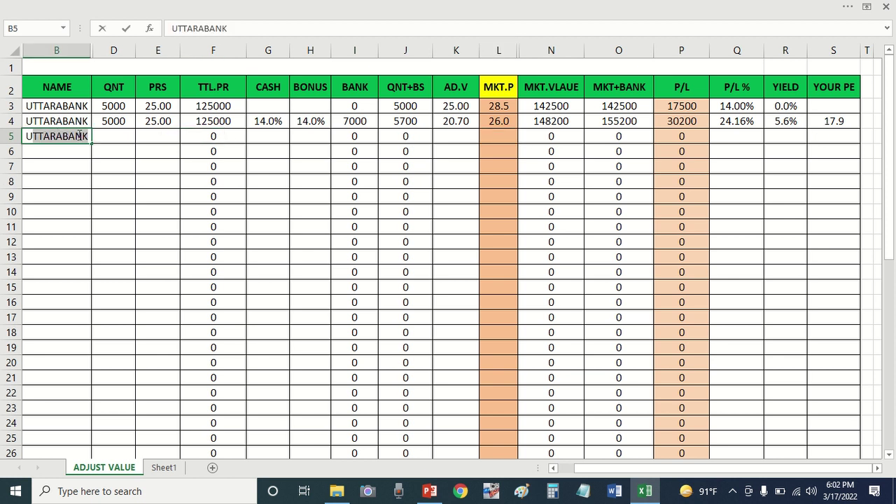
{"action": "key", "text": "Tab"}
{"action": "type", "text": "5000"}
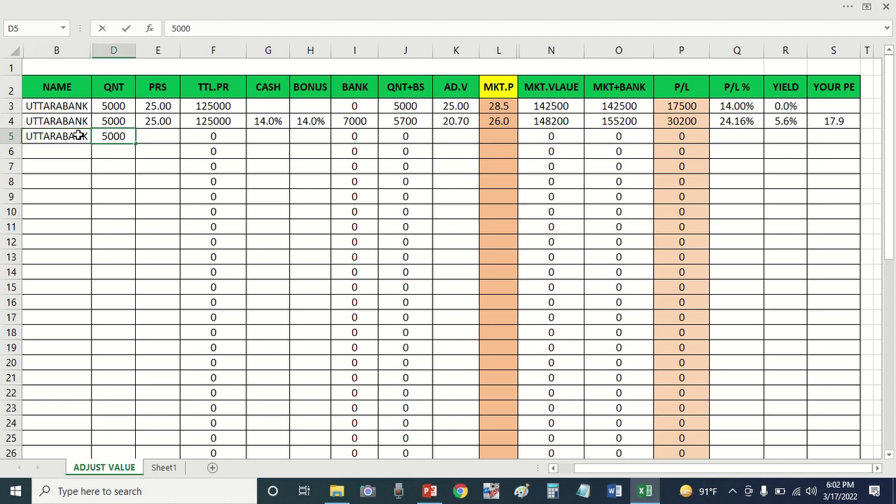
{"action": "key", "text": "Tab"}
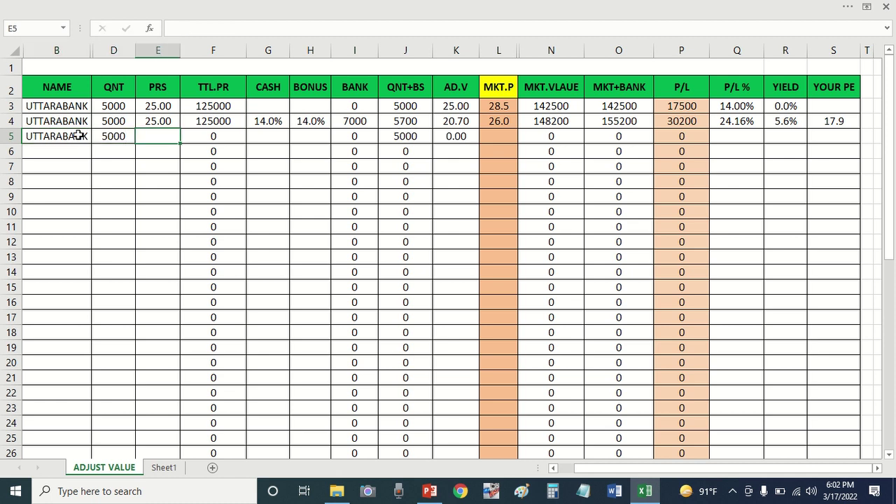
{"action": "type", "text": "25"}
{"action": "key", "text": "Tab"}
{"action": "key", "text": "Tab"}
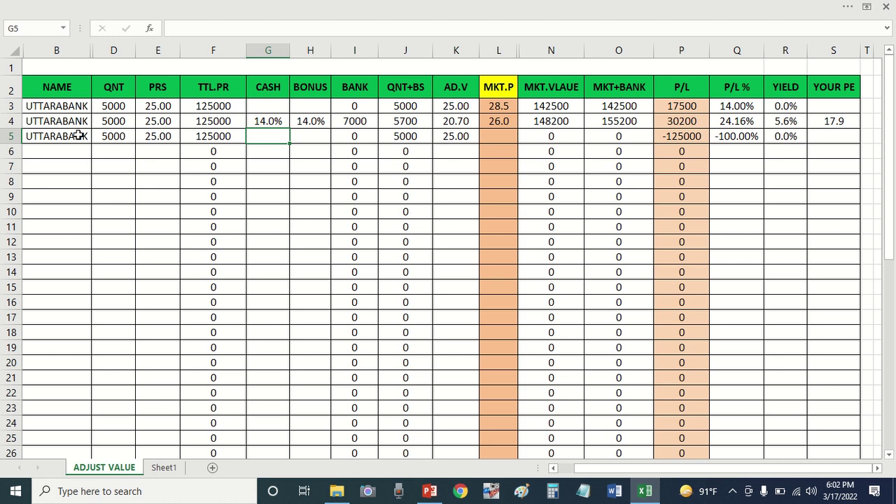
Enter a 28 percent cash dividend and a market price of 26 for UTTARABANK in row 5, leaving the bonus blank.
{"action": "type", "text": "28"}
{"action": "key", "text": "Tab"}
{"action": "key", "text": "Tab"}
{"action": "key", "text": "Tab"}
{"action": "key", "text": "Tab"}
{"action": "key", "text": "Tab"}
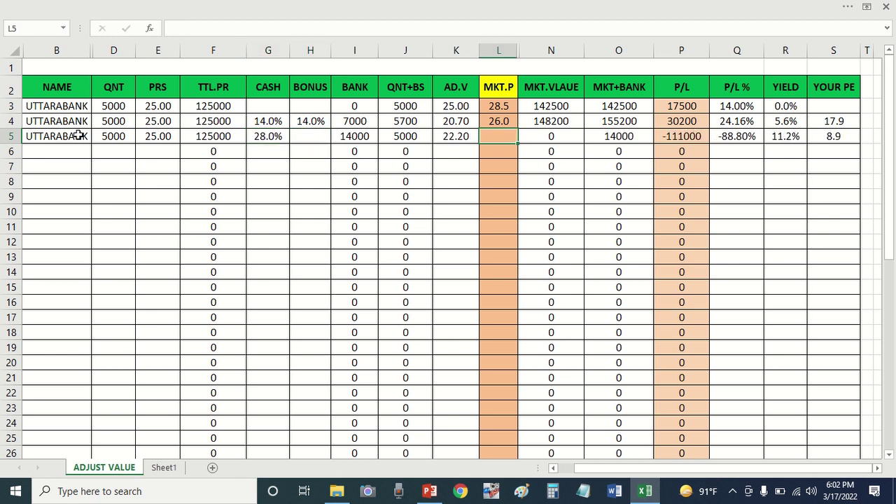
{"action": "type", "text": "26"}
{"action": "key", "text": "Return"}
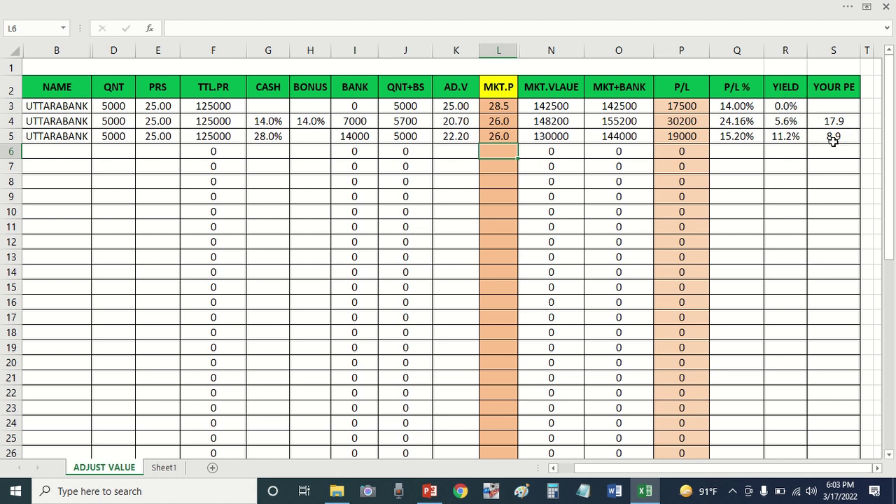
Add a JUNK entry in row 6 with a quantity of 5000 and a price of 35.
{"action": "left_click", "coordinate": [59, 152]}
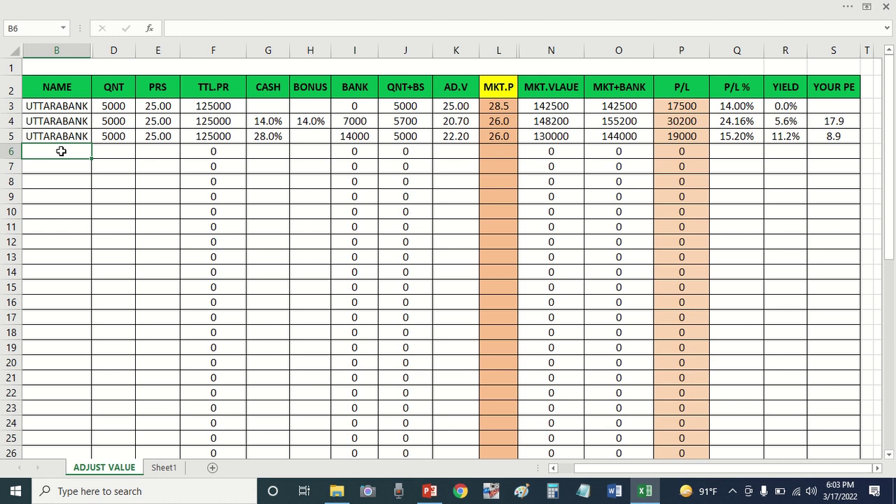
{"action": "type", "text": "JUNK"}
{"action": "key", "text": "Tab"}
{"action": "type", "text": "5"}
{"action": "type", "text": "000"}
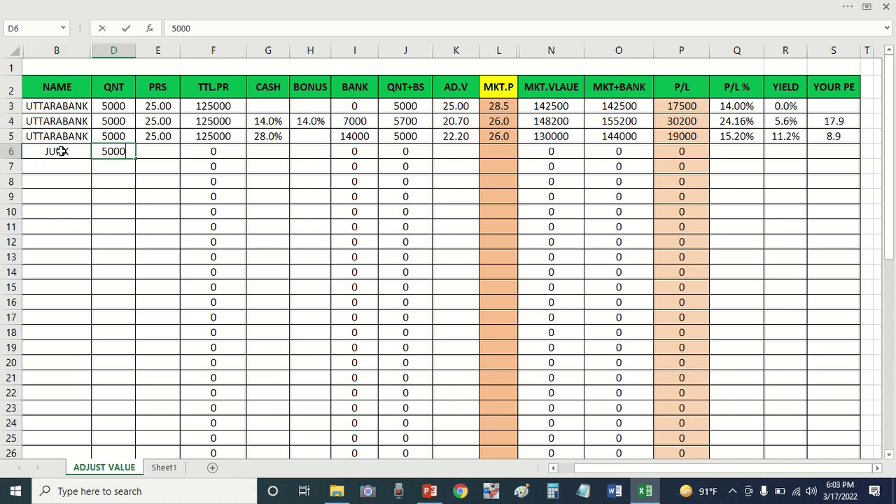
{"action": "key", "text": "Tab"}
{"action": "type", "text": "35"}
{"action": "key", "text": "Tab"}
{"action": "key", "text": "Tab"}
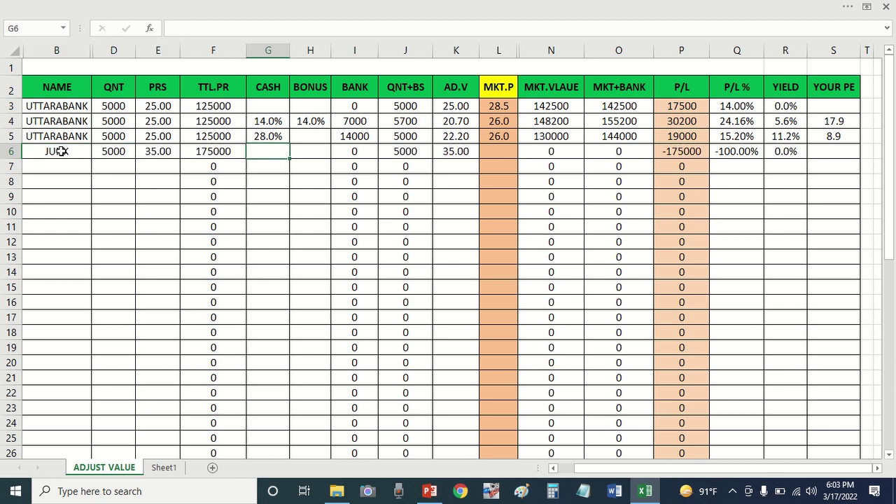
Enter a 5 percent cash dividend and a market price of 35 for the JUNK entry in row 6.
{"action": "type", "text": "5"}
{"action": "key", "text": "Return"}
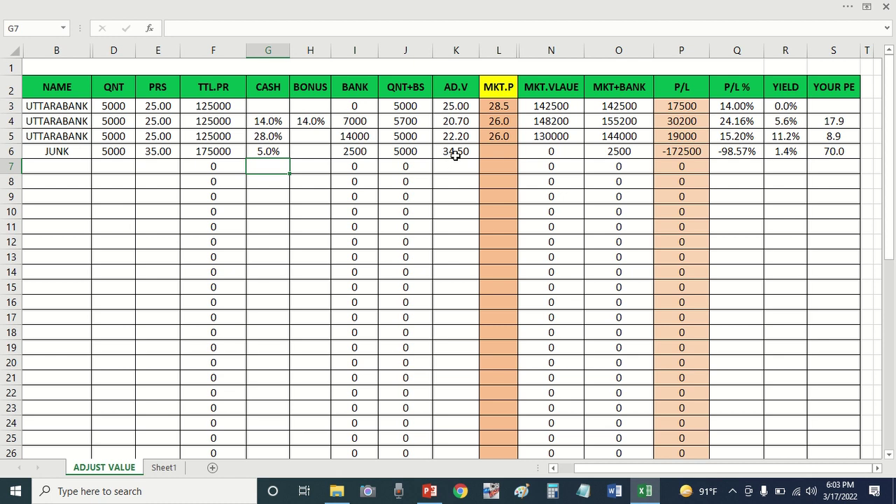
{"action": "left_click", "coordinate": [498, 149]}
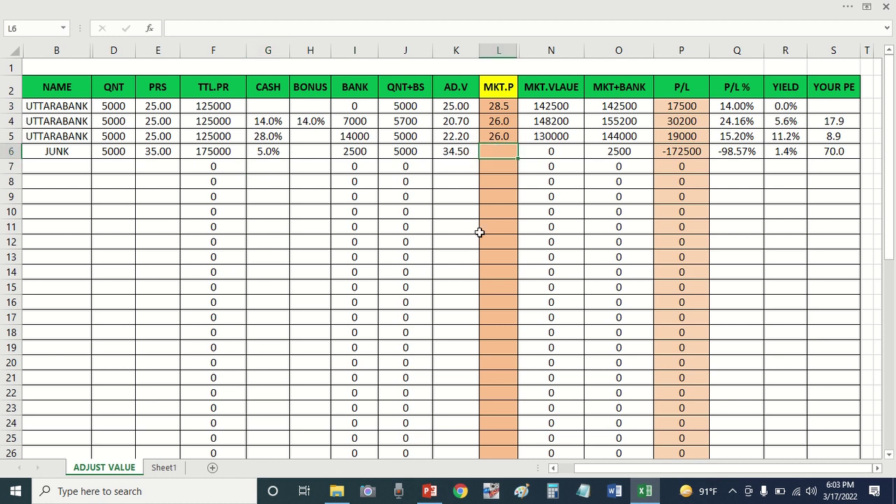
{"action": "type", "text": "35"}
{"action": "key", "text": "Return"}
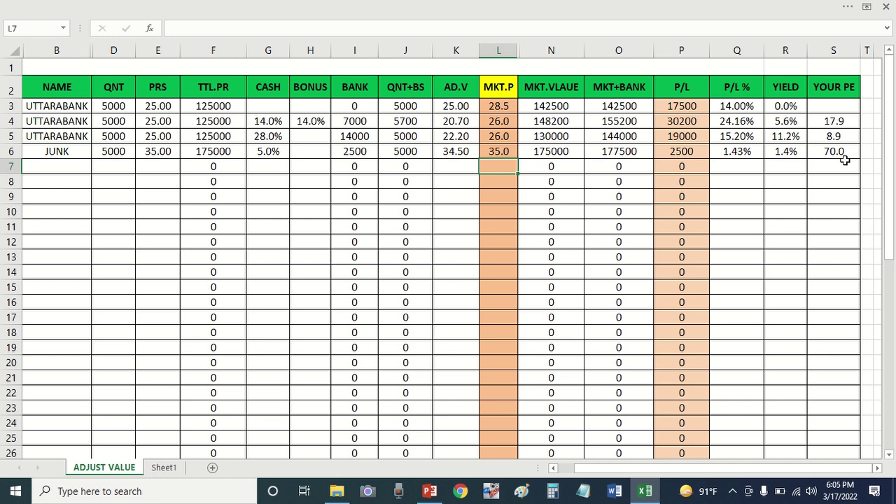
Add a PRIMEBANK entry in row 7 with a quantity of 5000 and a price of 20.
{"action": "left_click", "coordinate": [59, 163]}
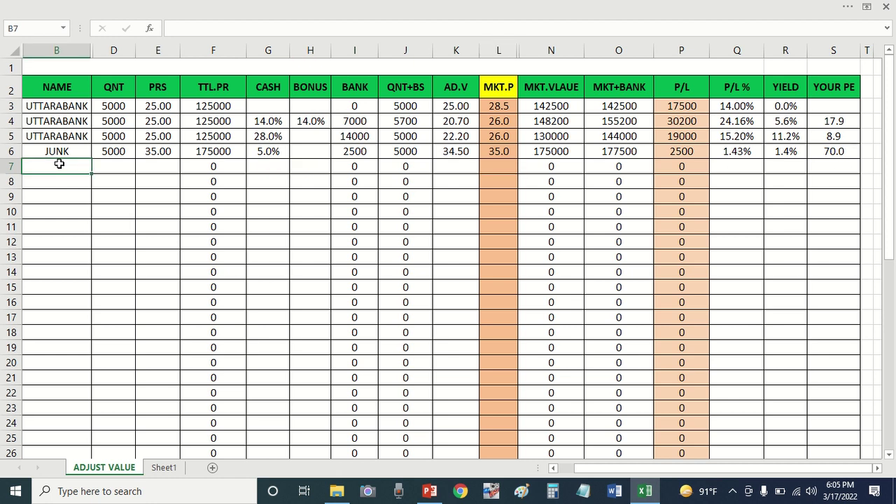
{"action": "type", "text": "PRIMEBANK"}
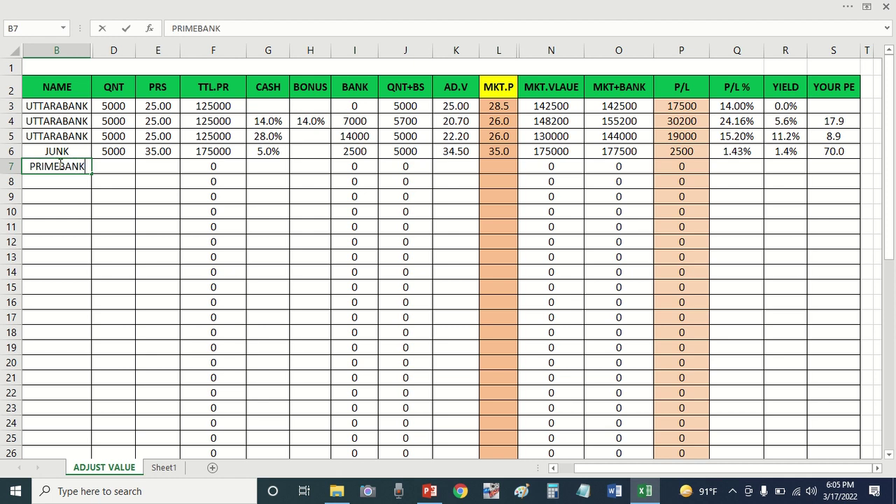
{"action": "key", "text": "Tab"}
{"action": "type", "text": "50"}
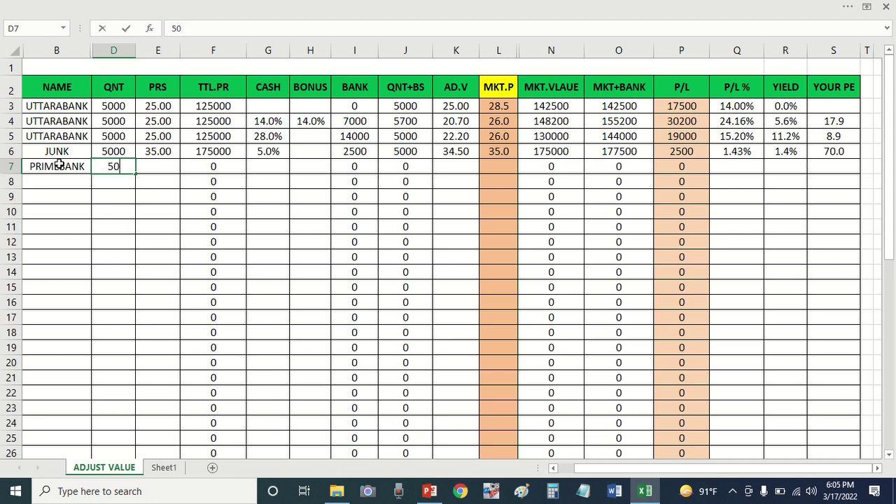
{"action": "type", "text": "00"}
{"action": "key", "text": "Tab"}
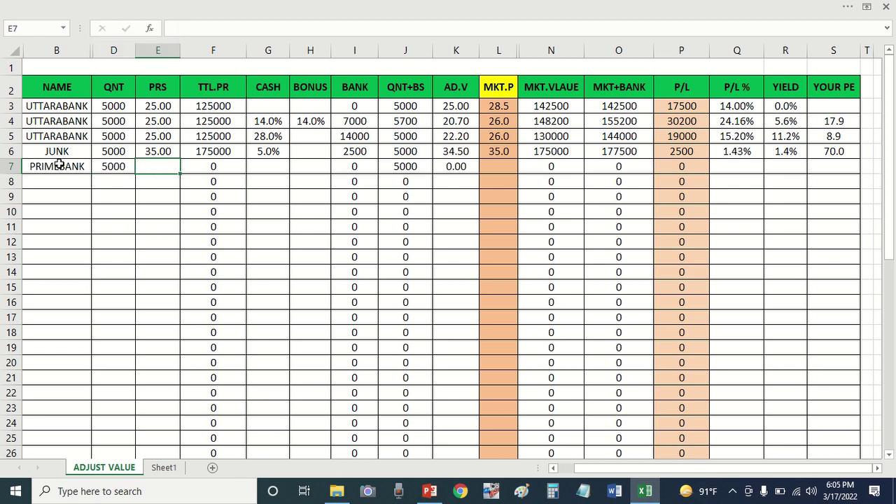
{"action": "type", "text": "20"}
{"action": "key", "text": "Tab"}
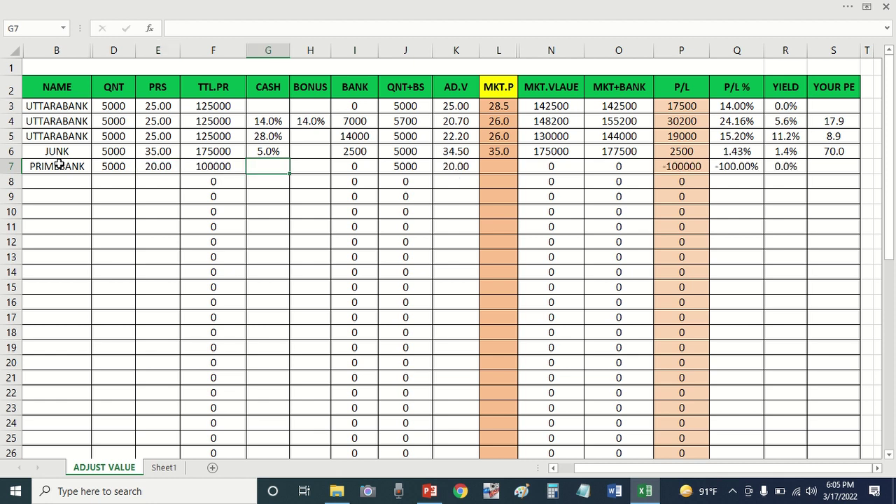
Enter a 20 percent cash dividend and a market price of 23 for PRIMEBANK in row 7, leaving the bonus blank.
{"action": "type", "text": "20"}
{"action": "key", "text": "Tab"}
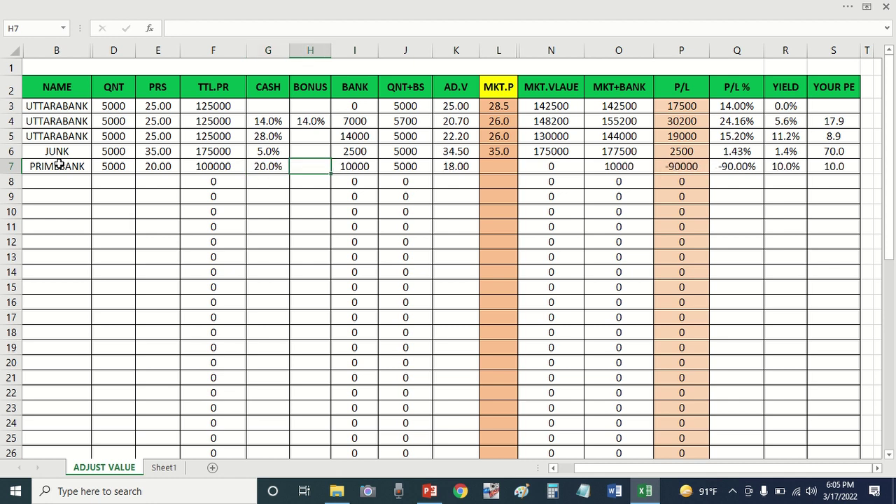
{"action": "key", "text": "Tab"}
{"action": "key", "text": "Tab"}
{"action": "key", "text": "Tab"}
{"action": "key", "text": "Tab"}
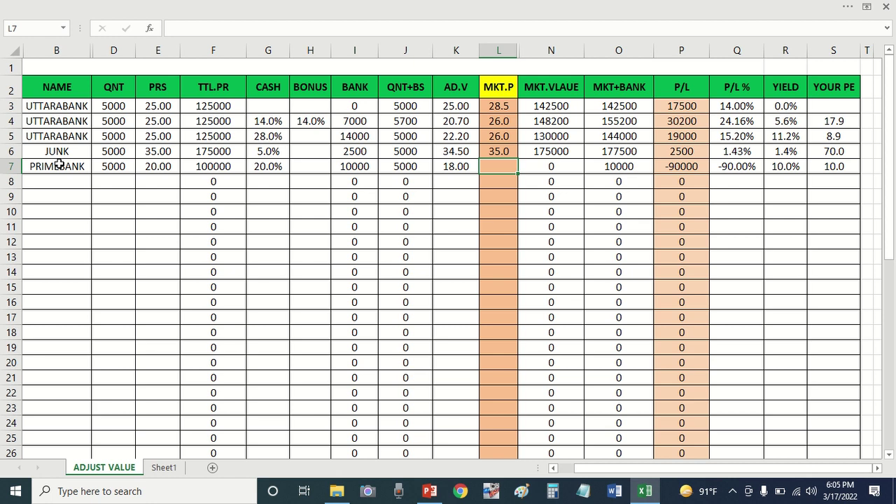
{"action": "type", "text": "23"}
{"action": "key", "text": "Tab"}
{"action": "key", "text": "Tab"}
{"action": "key", "text": "Tab"}
{"action": "key", "text": "Tab"}
{"action": "key", "text": "Tab"}
{"action": "key", "text": "Tab"}
{"action": "key", "text": "Tab"}
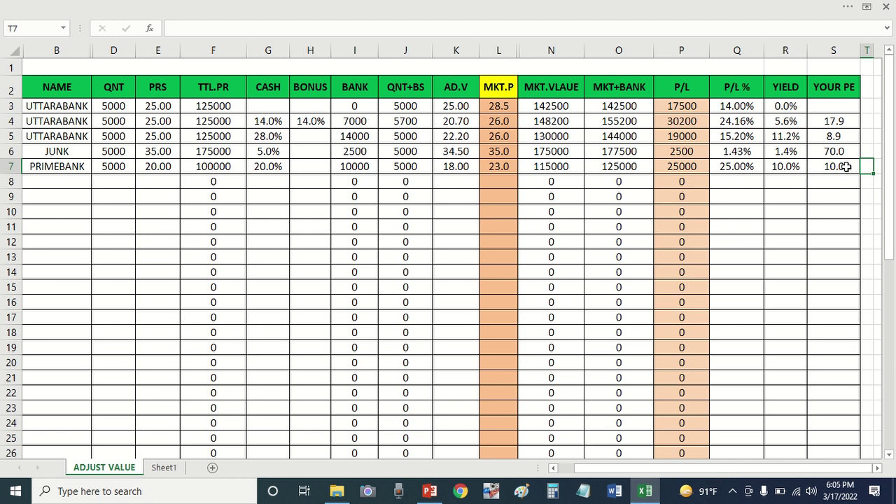
Add a second PRIMEBANK entry in row 8 with a quantity of 5000 and a price of 20.
{"action": "left_click", "coordinate": [73, 179]}
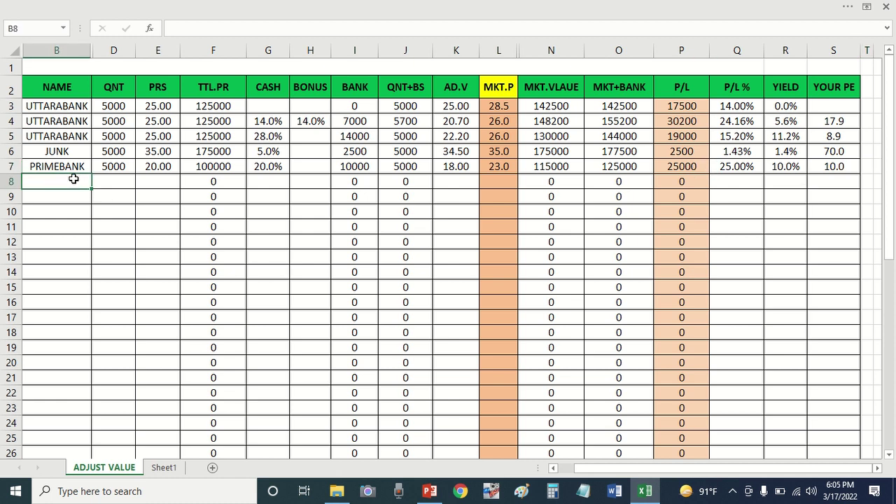
{"action": "type", "text": "PRIMEBANK"}
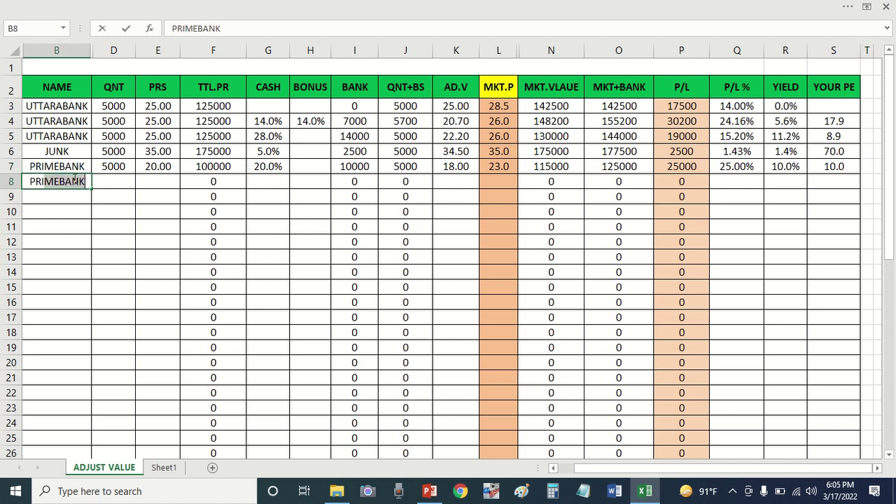
{"action": "key", "text": "Tab"}
{"action": "type", "text": "5000"}
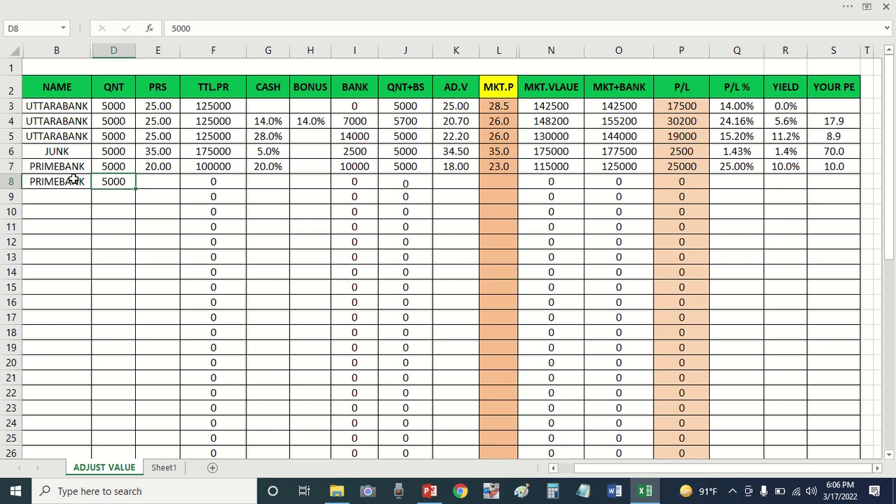
{"action": "key", "text": "Tab"}
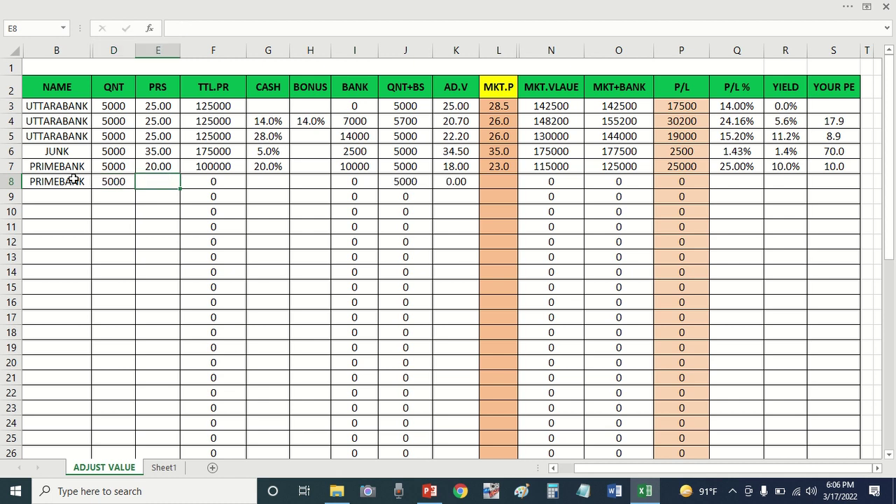
{"action": "type", "text": "20"}
{"action": "key", "text": "Tab"}
{"action": "key", "text": "Tab"}
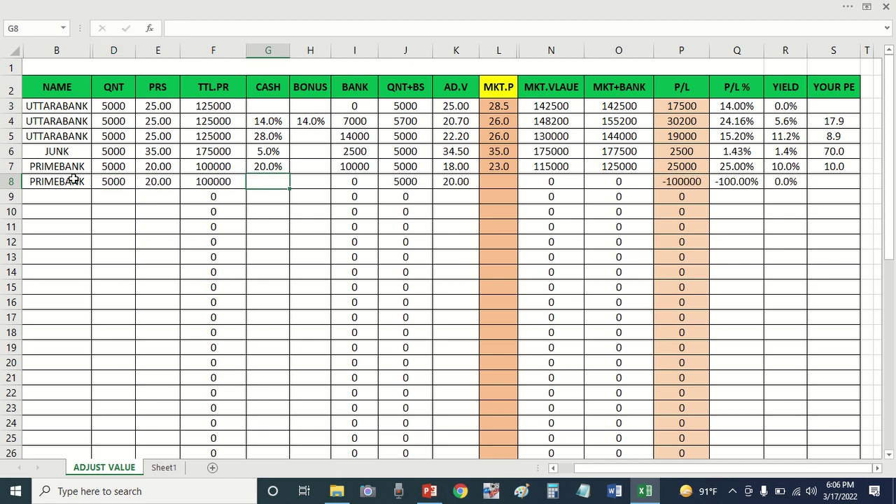
Enter a 15 percent cash dividend, a 5 percent bonus and a market price of 23 for PRIMEBANK in row 8.
{"action": "type", "text": "15"}
{"action": "key", "text": "Tab"}
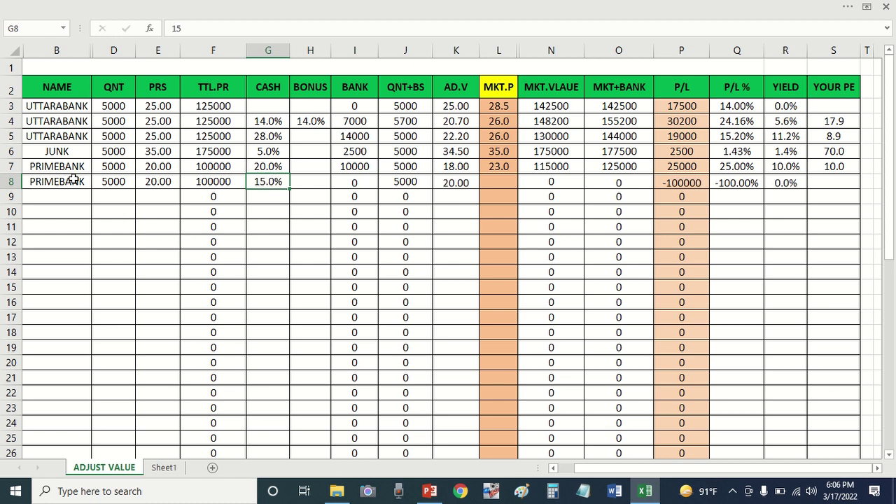
{"action": "type", "text": "5"}
{"action": "key", "text": "Return"}
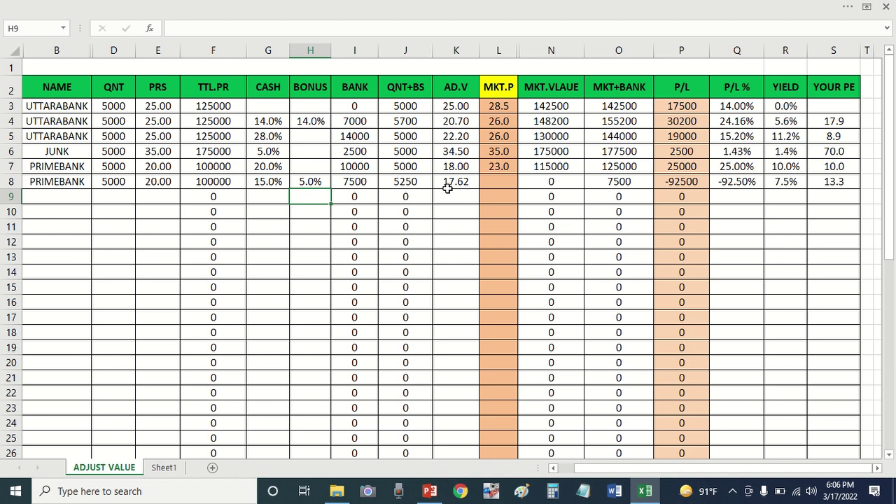
{"action": "left_click", "coordinate": [498, 182]}
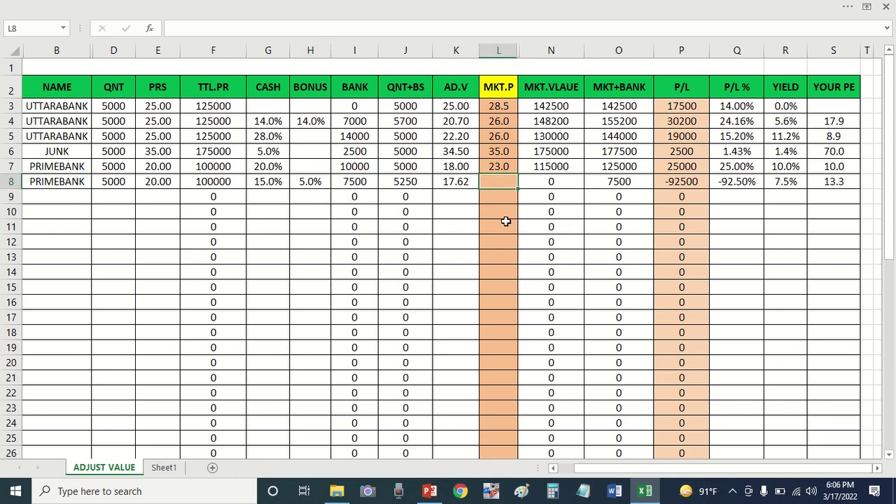
{"action": "type", "text": "23"}
{"action": "key", "text": "Return"}
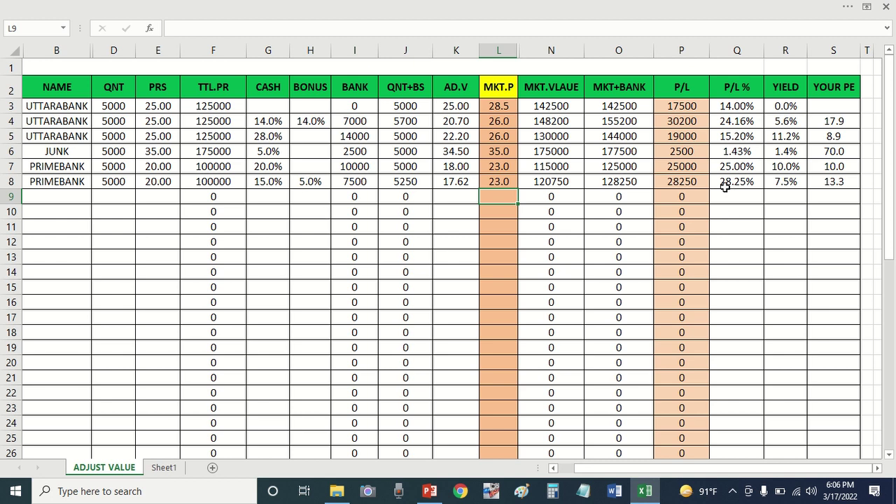
{"action": "left_click", "coordinate": [313, 182]}
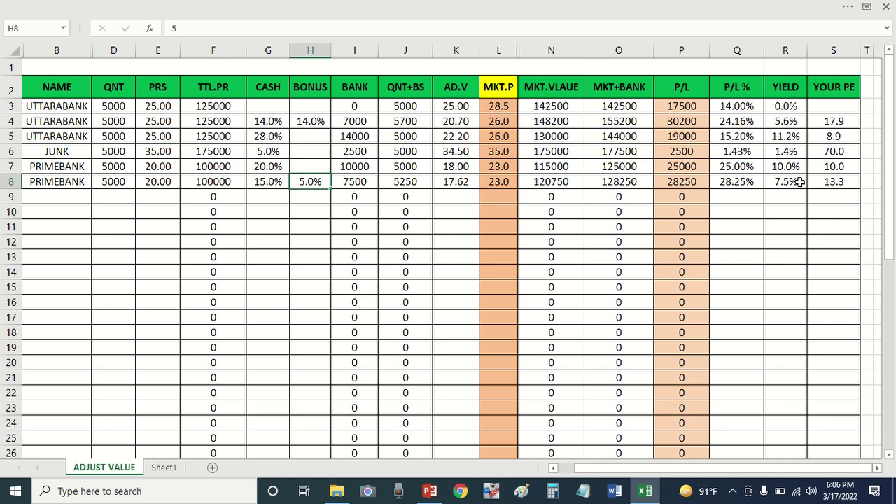
{"action": "left_click", "coordinate": [259, 182]}
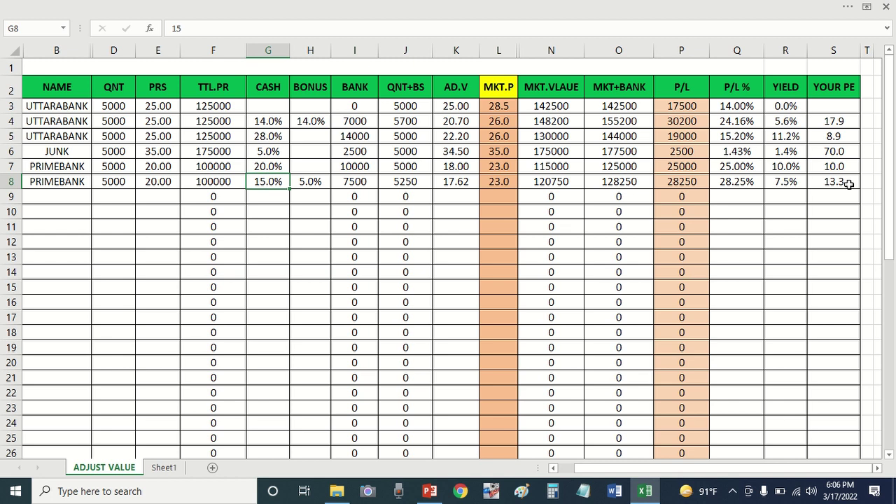
{"action": "left_click", "coordinate": [77, 153]}
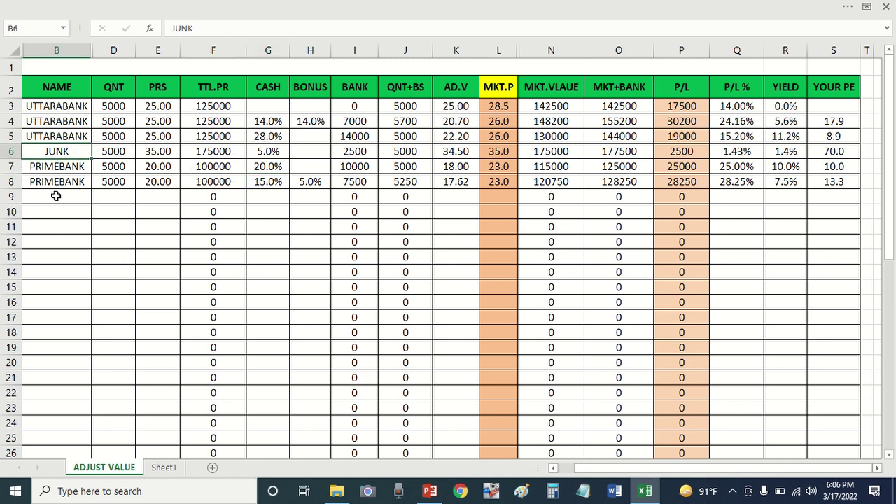
Add another JUNK entry in row 9 with a quantity of 5000 and a price of 700.
{"action": "left_click", "coordinate": [56, 196]}
{"action": "type", "text": "JUNK"}
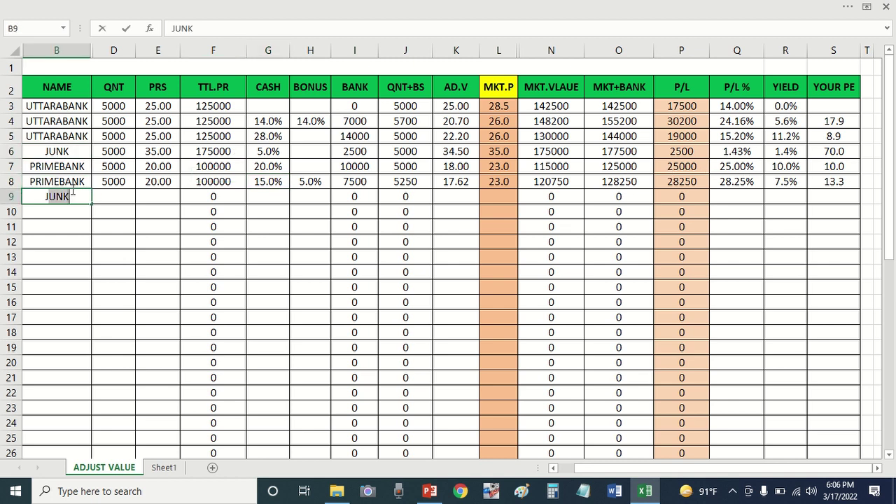
{"action": "key", "text": "Tab"}
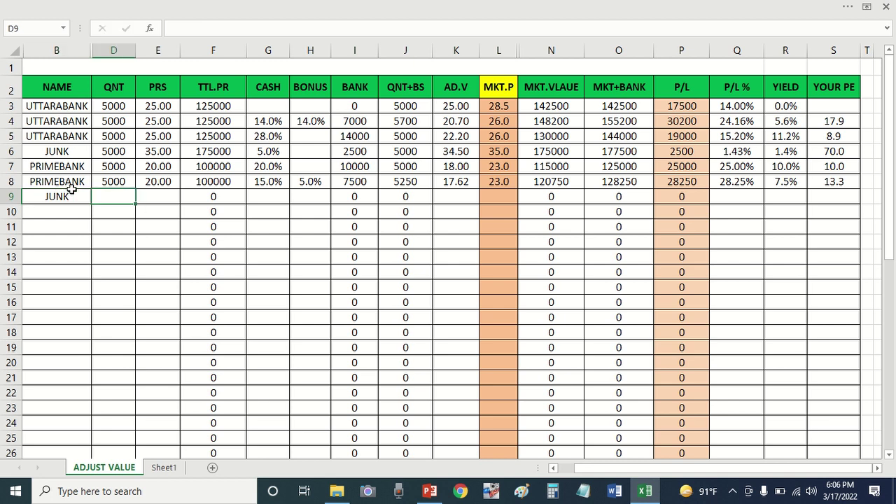
{"action": "type", "text": "5000"}
{"action": "key", "text": "ctrl+Return"}
{"action": "key", "text": "Tab"}
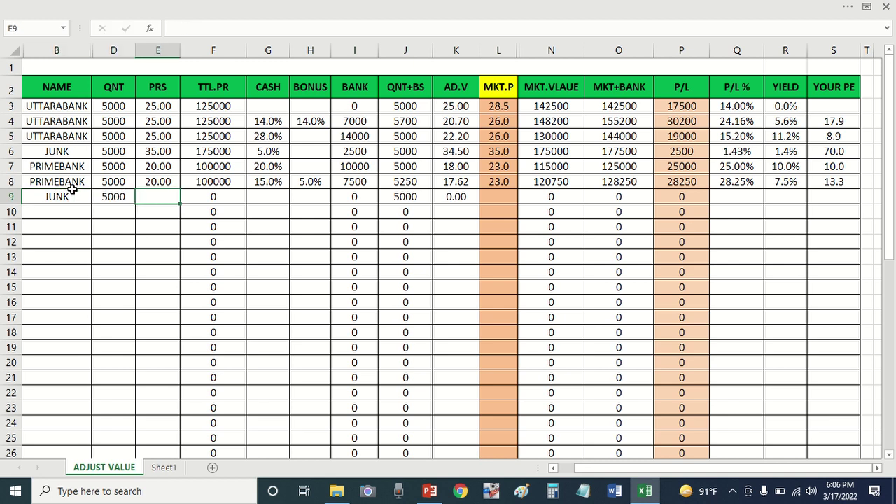
{"action": "type", "text": "7000"}
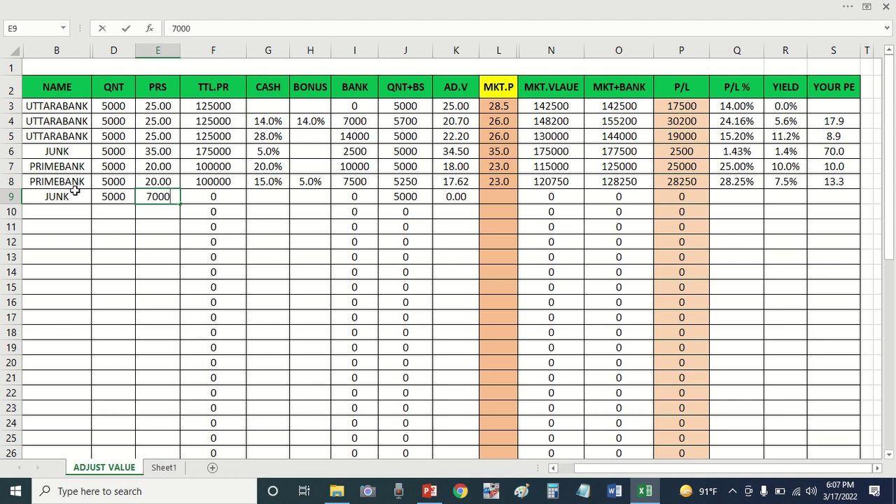
{"action": "key", "text": "BackSpace"}
{"action": "key", "text": "Tab"}
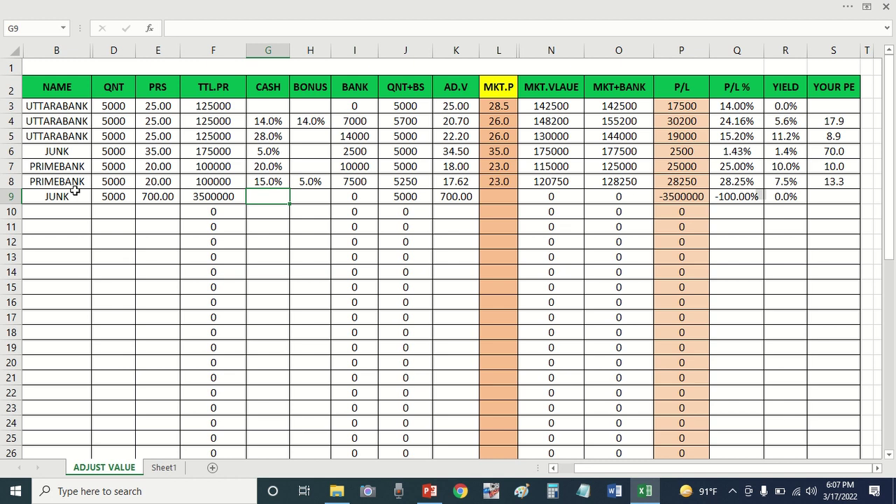
Enter a 50 percent cash dividend and a market price of 750 for the JUNK entry in row 9.
{"action": "type", "text": "50"}
{"action": "key", "text": "Tab"}
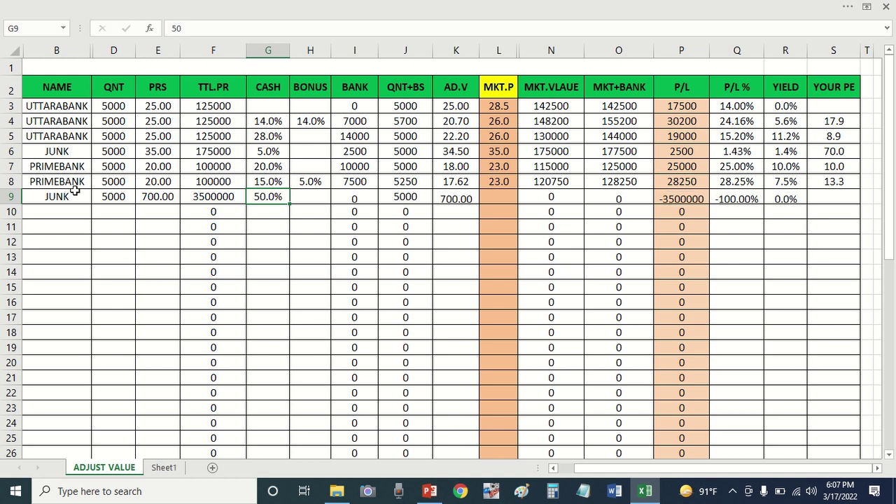
{"action": "key", "text": "Tab"}
{"action": "key", "text": "Tab"}
{"action": "key", "text": "Tab"}
{"action": "key", "text": "Tab"}
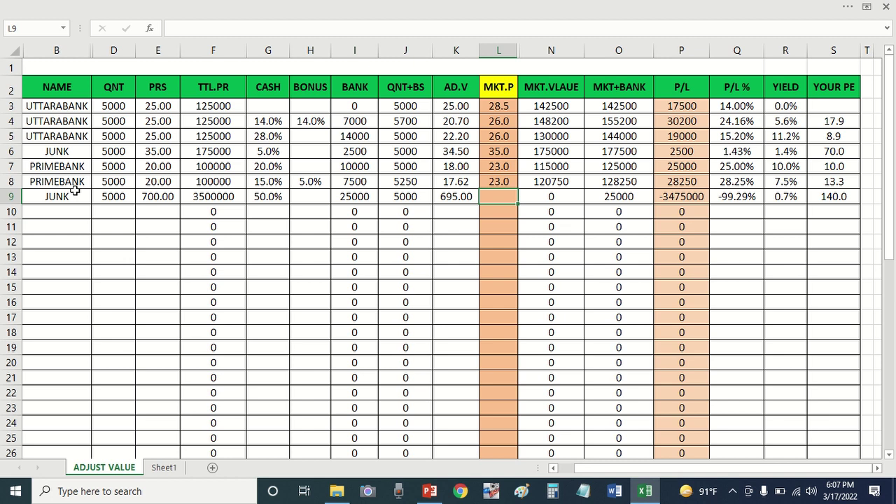
{"action": "type", "text": "750"}
{"action": "key", "text": "Return"}
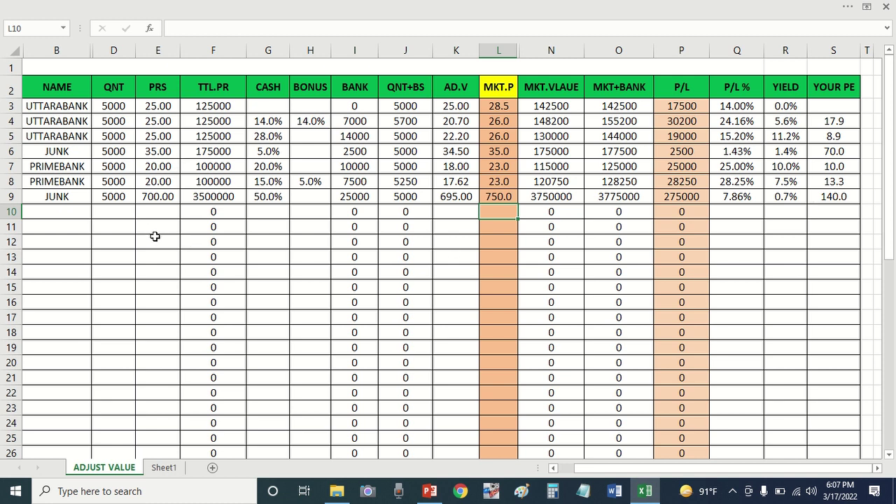
Add a UNIONBANK entry in row 10 with a quantity of 5000 and a price of 12.5.
{"action": "left_click", "coordinate": [62, 212]}
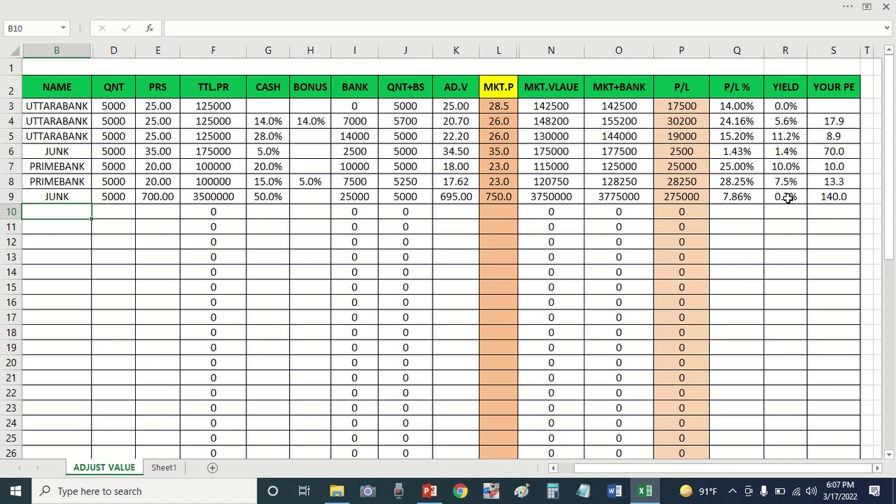
{"action": "type", "text": "UNION"}
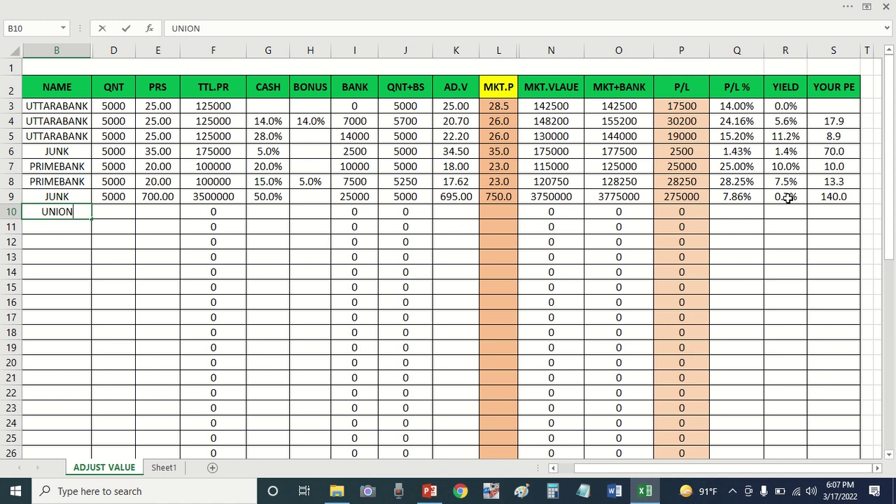
{"action": "type", "text": "BAN"}
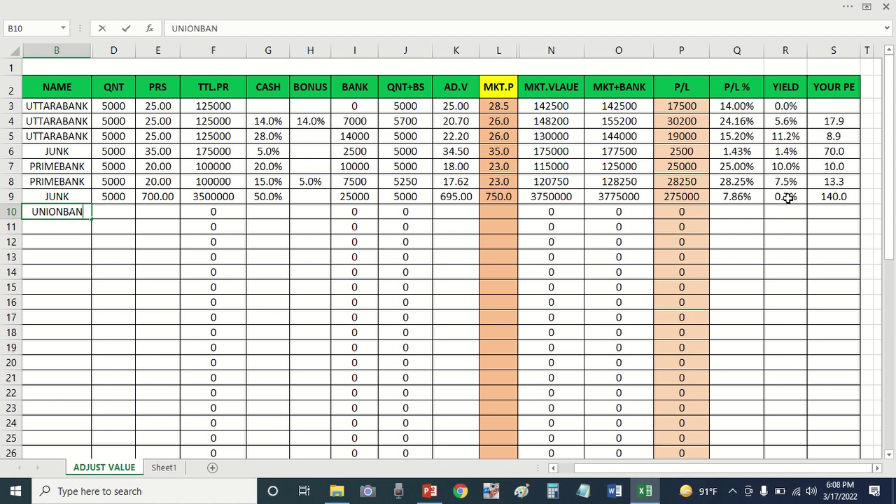
{"action": "type", "text": "K"}
{"action": "key", "text": "Tab"}
{"action": "type", "text": "5000"}
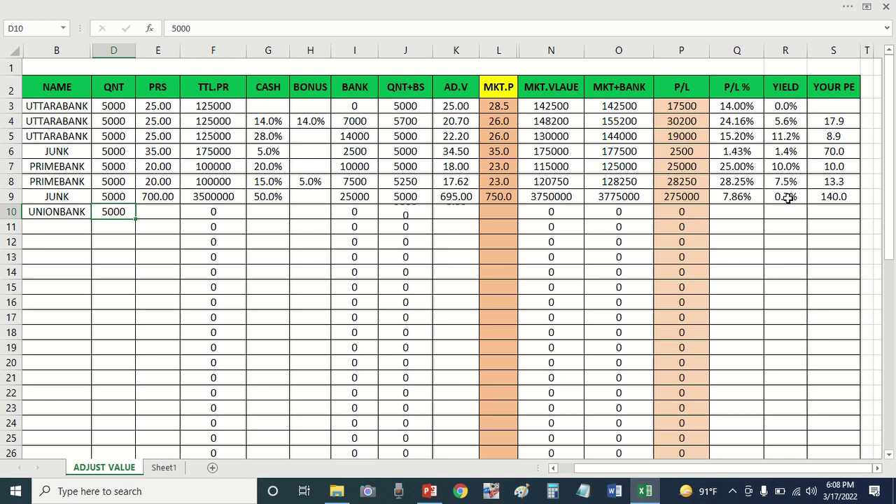
{"action": "key", "text": "Tab"}
{"action": "type", "text": "12.5"}
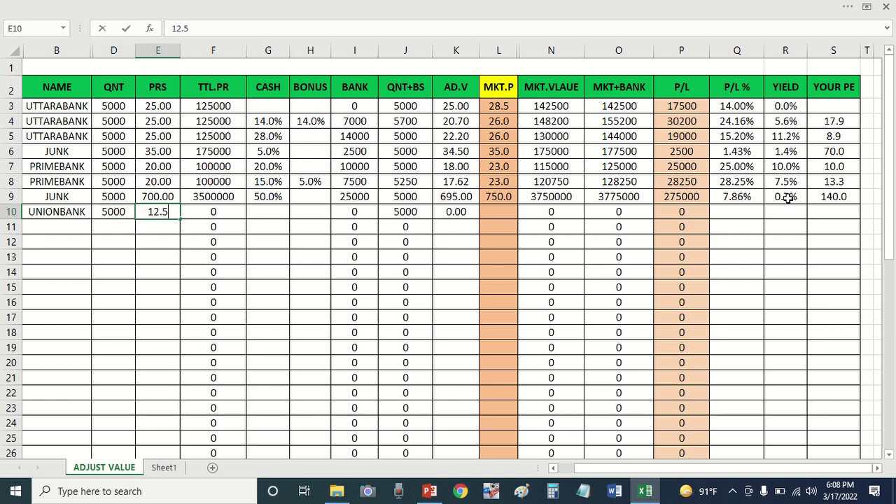
{"action": "key", "text": "Tab"}
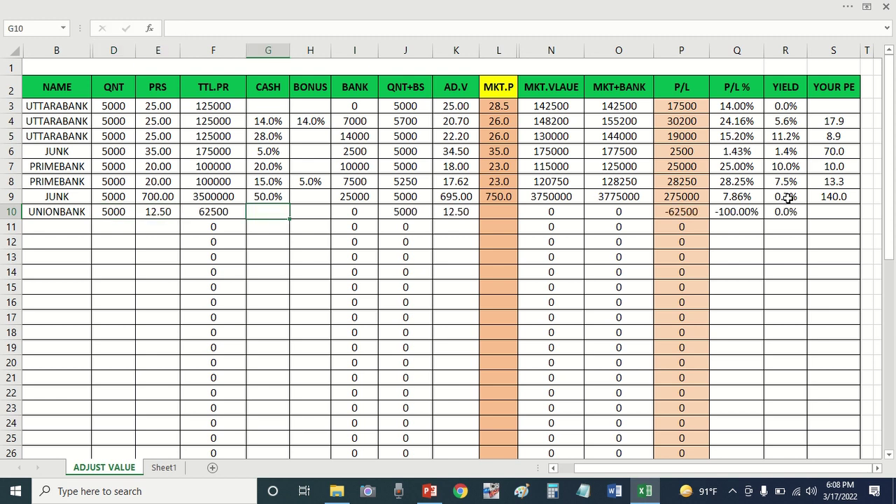
Enter a 10 percent cash dividend and a market price of 15 for UNIONBANK in row 10.
{"action": "type", "text": "10"}
{"action": "key", "text": "Tab"}
{"action": "key", "text": "Tab"}
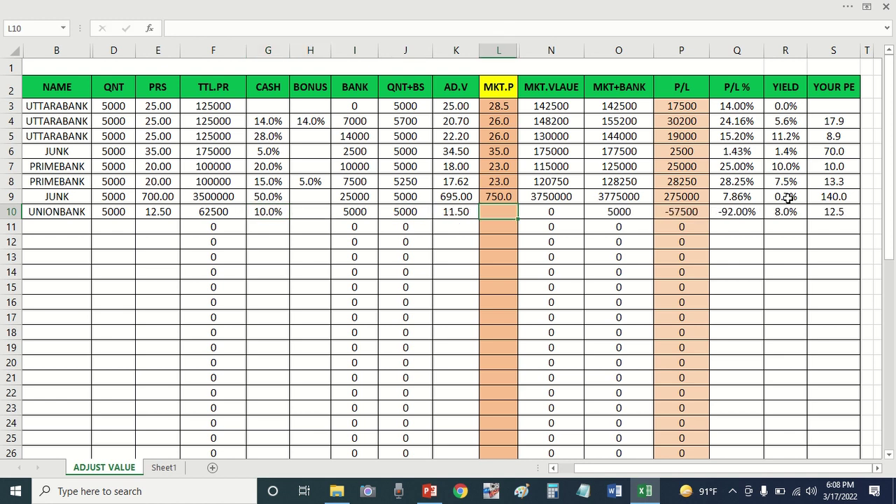
{"action": "type", "text": "15"}
{"action": "key", "text": "Return"}
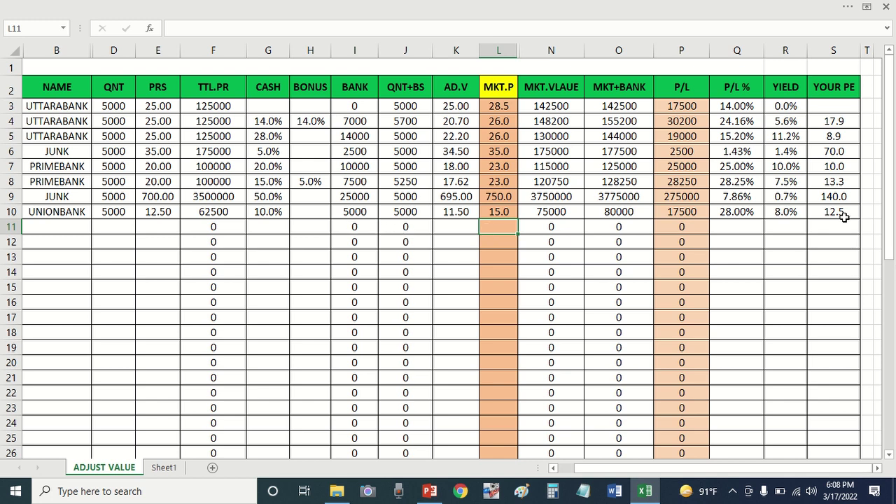
Add a second UNIONBANK entry in row 11 with a quantity of 5000 and a price of 12.5.
{"action": "left_click", "coordinate": [61, 225]}
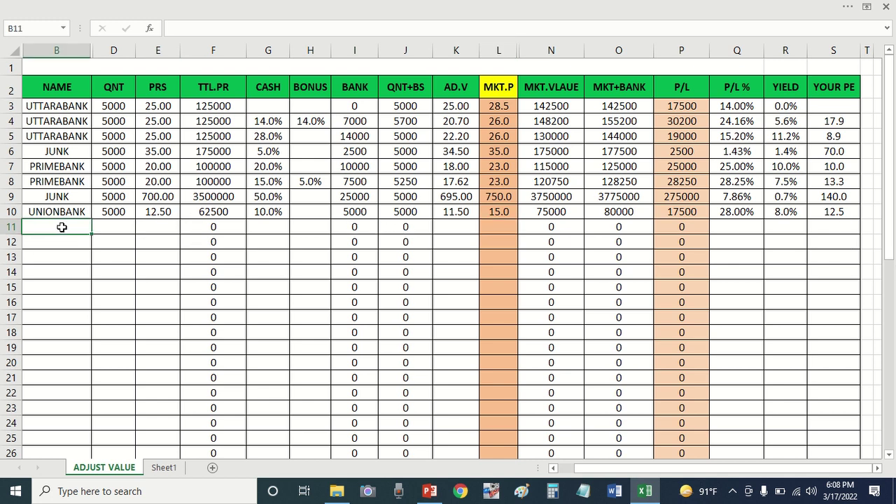
{"action": "type", "text": "UNIONBANK"}
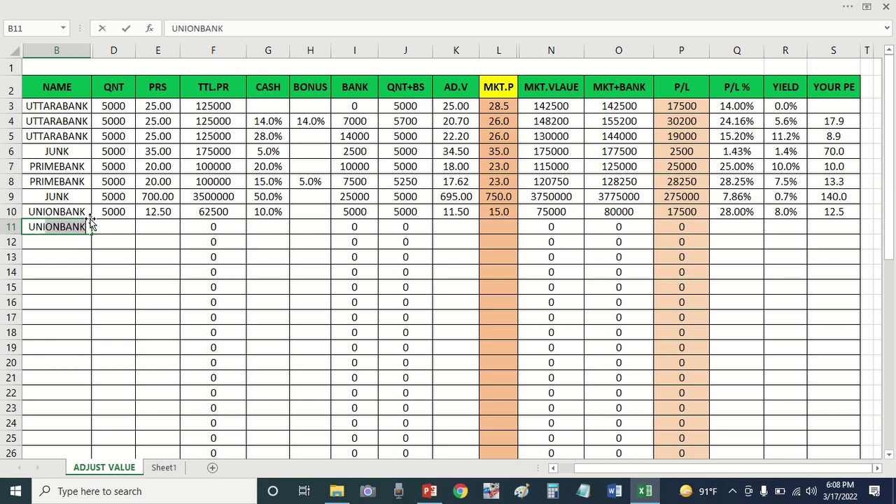
{"action": "key", "text": "Tab"}
{"action": "type", "text": "5000"}
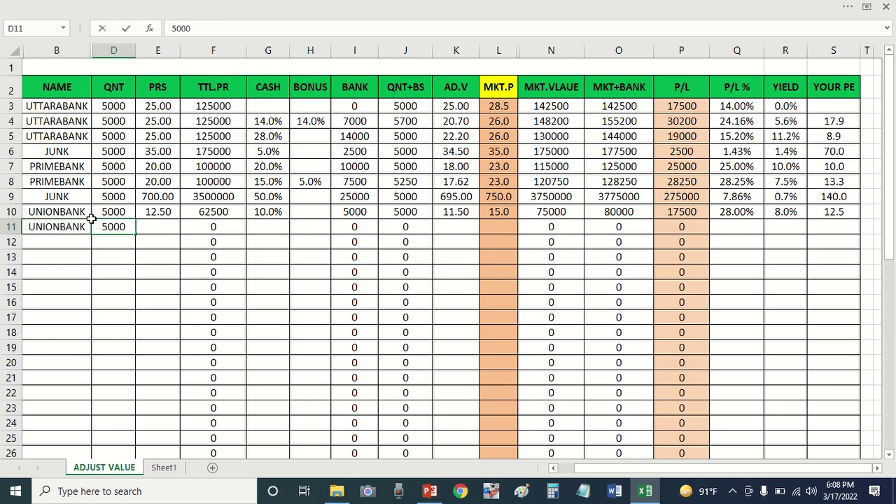
{"action": "key", "text": "Tab"}
{"action": "type", "text": "12.5"}
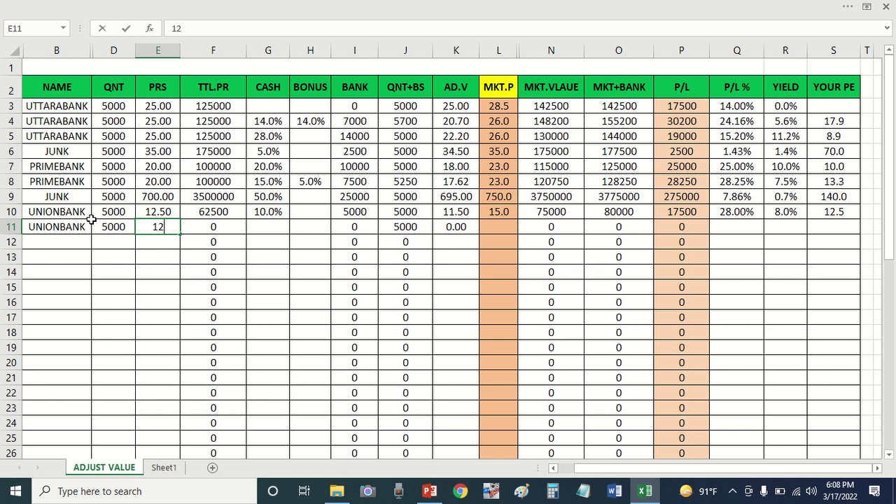
{"action": "key", "text": "Tab"}
{"action": "key", "text": "Tab"}
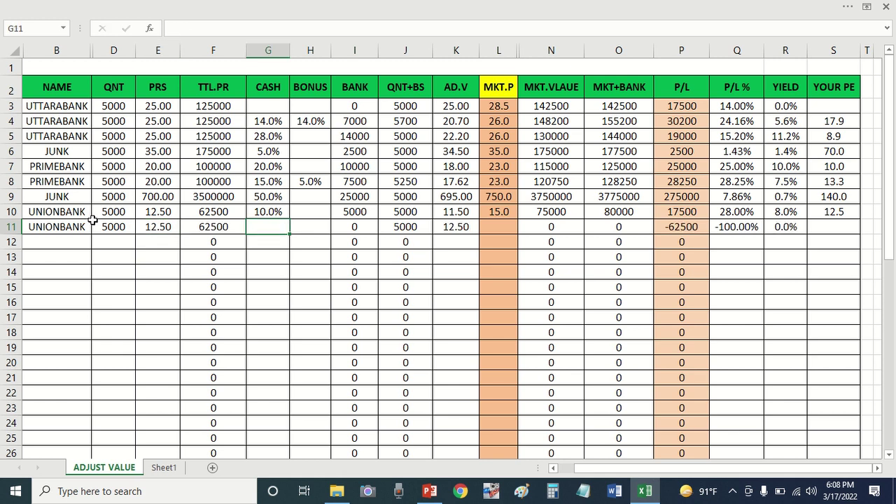
Enter a 7 percent cash dividend and a 5 percent bonus for UNIONBANK in row 11.
{"action": "type", "text": "5"}
{"action": "key", "text": "BackSpace"}
{"action": "type", "text": "7"}
{"action": "key", "text": "Tab"}
{"action": "type", "text": "5"}
{"action": "key", "text": "Return"}
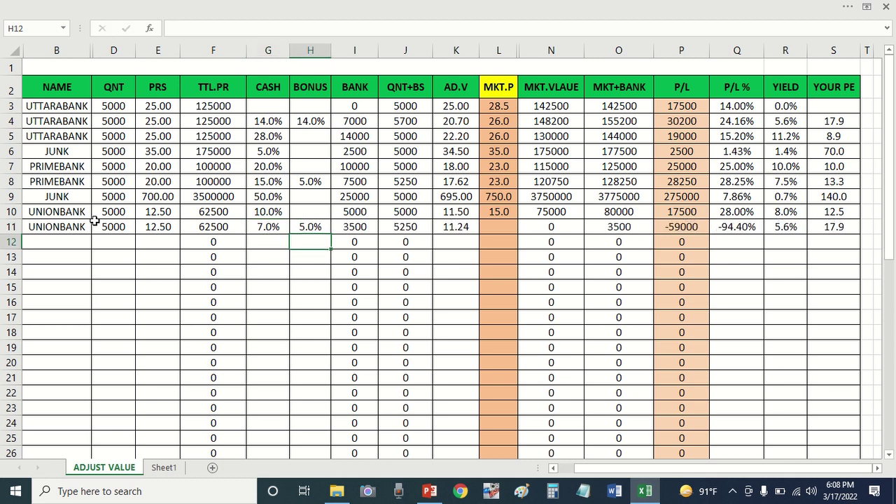
Set the market price of the UNIONBANK entry in row 11 to 14.
{"action": "left_click", "coordinate": [513, 222]}
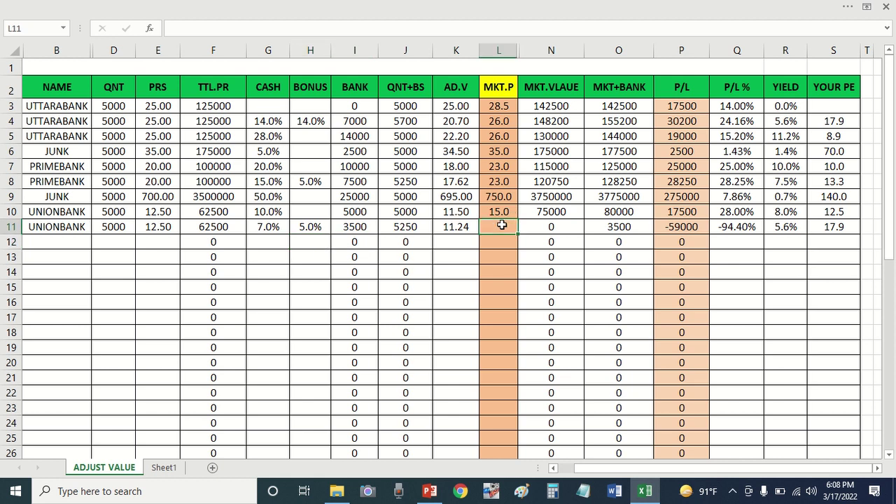
{"action": "key", "text": "F2"}
{"action": "type", "text": "14"}
{"action": "key", "text": "Tab"}
{"action": "key", "text": "Tab"}
{"action": "key", "text": "Tab"}
{"action": "key", "text": "Tab"}
{"action": "key", "text": "Tab"}
{"action": "key", "text": "Tab"}
{"action": "key", "text": "Tab"}
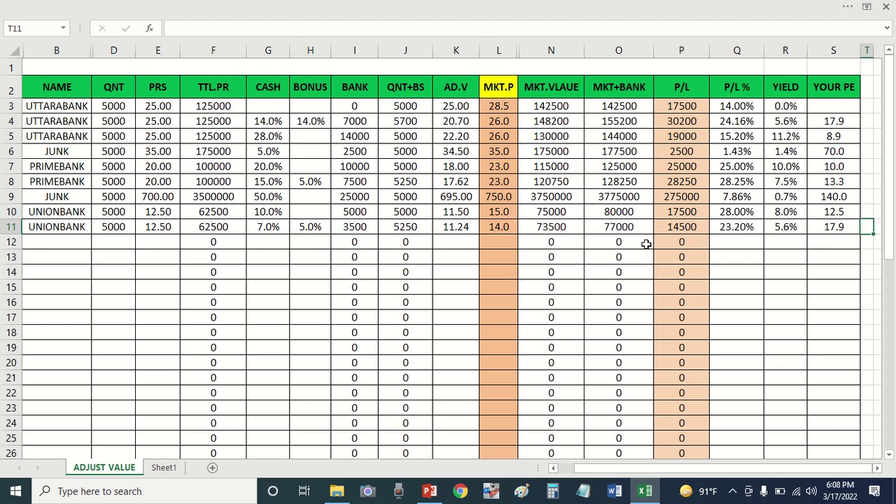